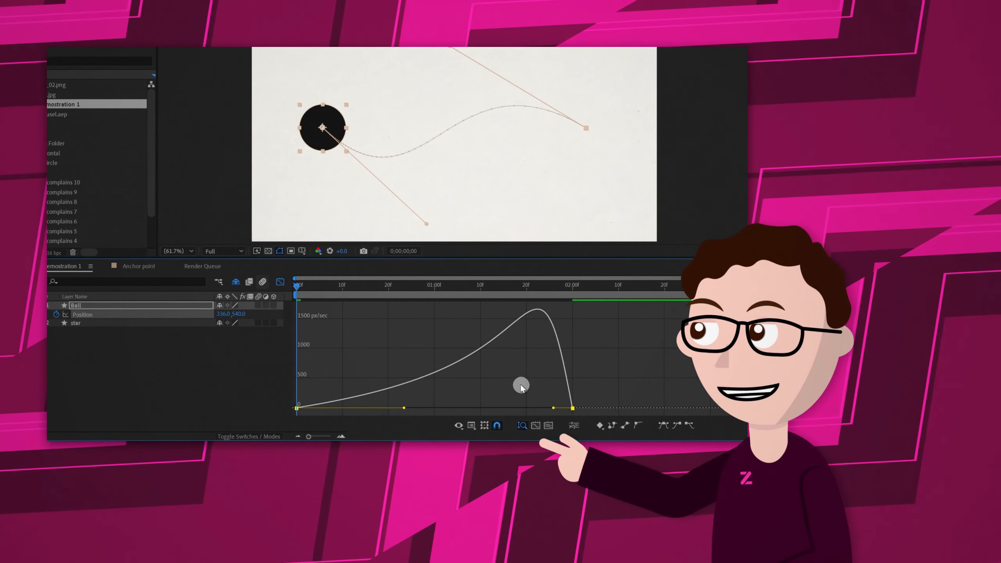
key(space)
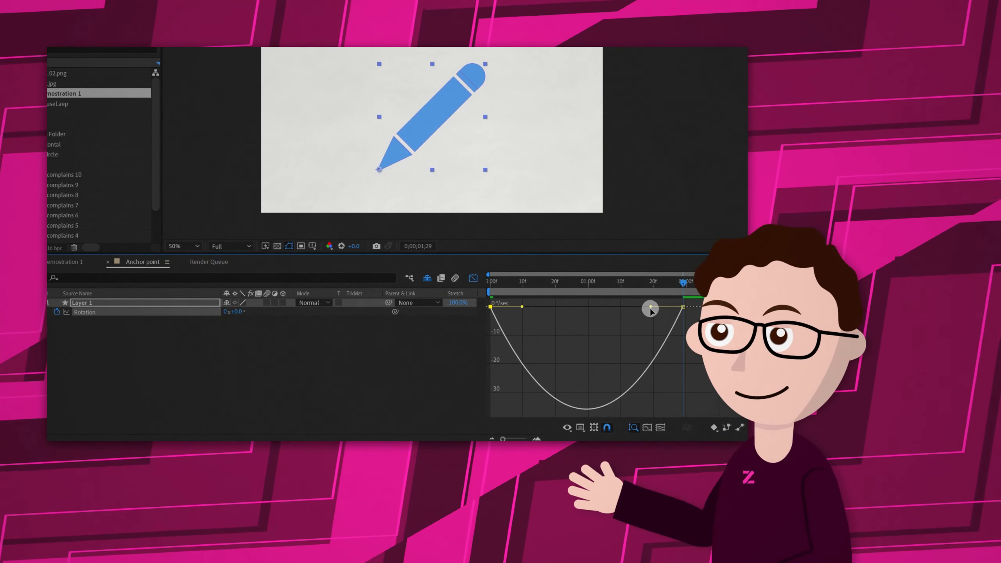
drag(650, 307, 569, 306)
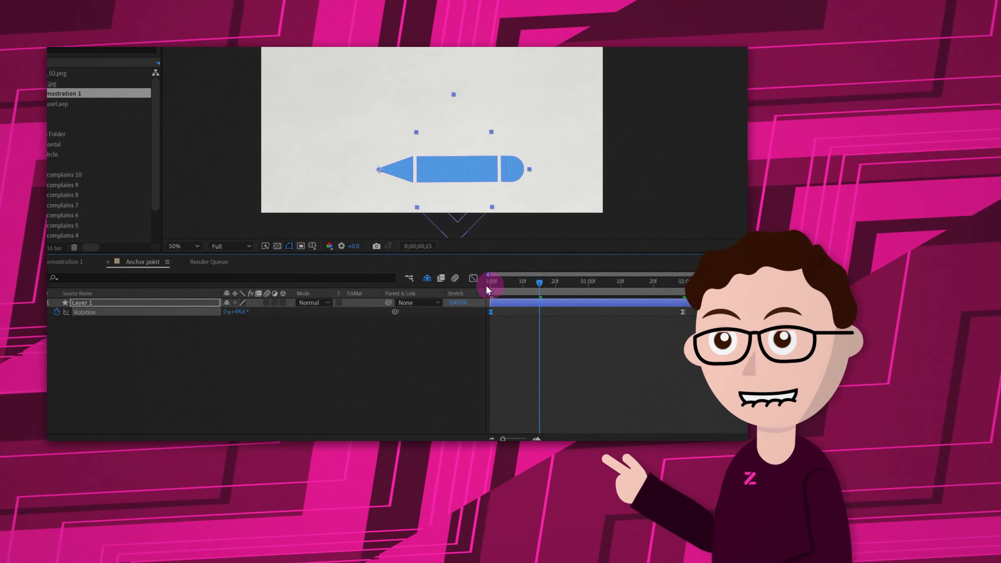
drag(570, 346, 510, 340)
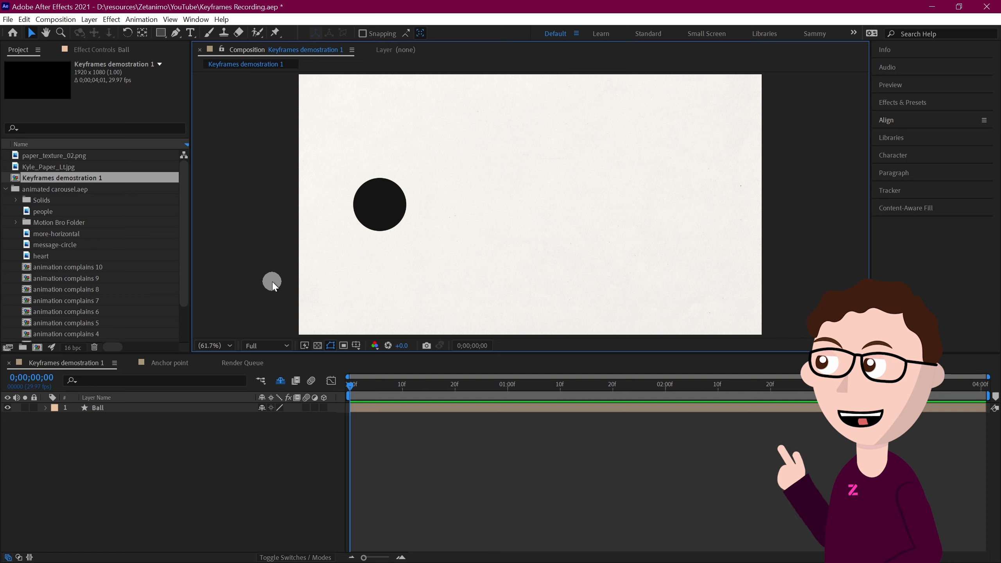
- Select the Ball layer and expand its Transform properties
click(373, 212)
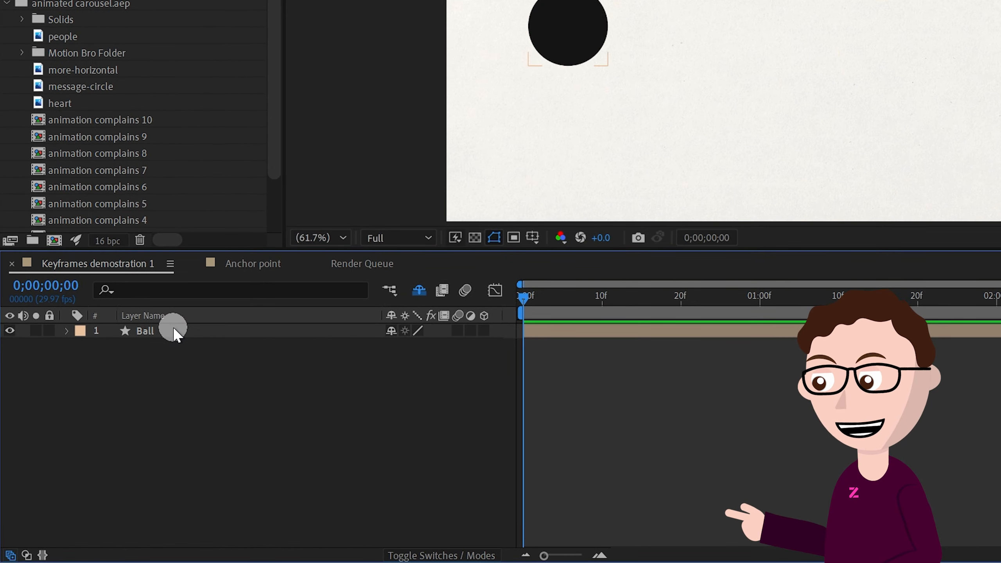
click(184, 334)
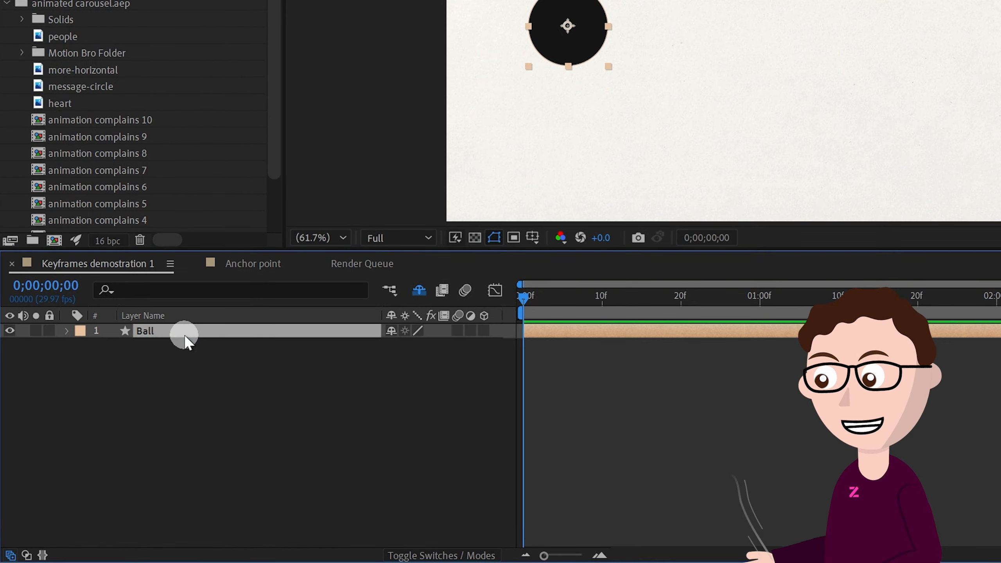
click(66, 331)
click(81, 361)
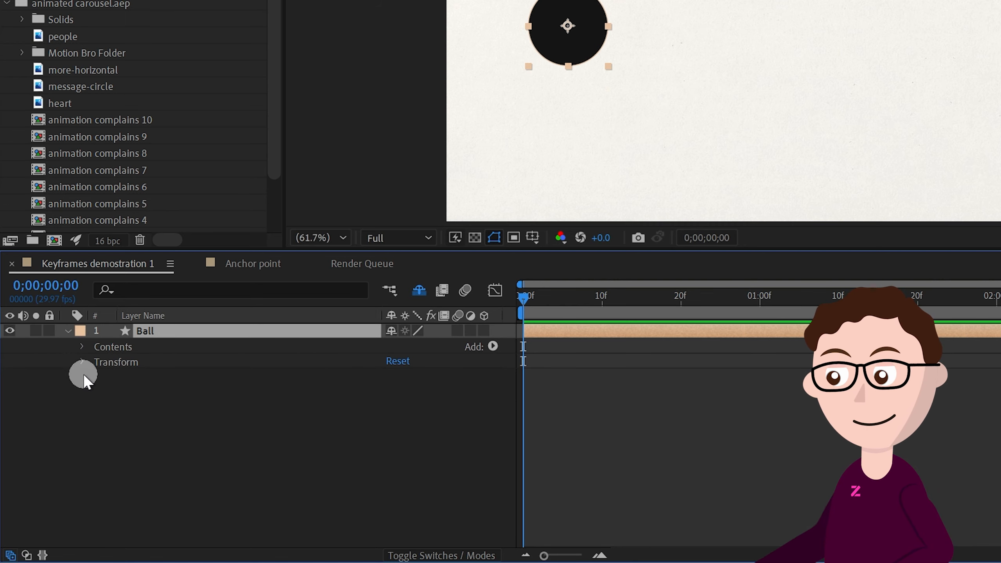
click(82, 362)
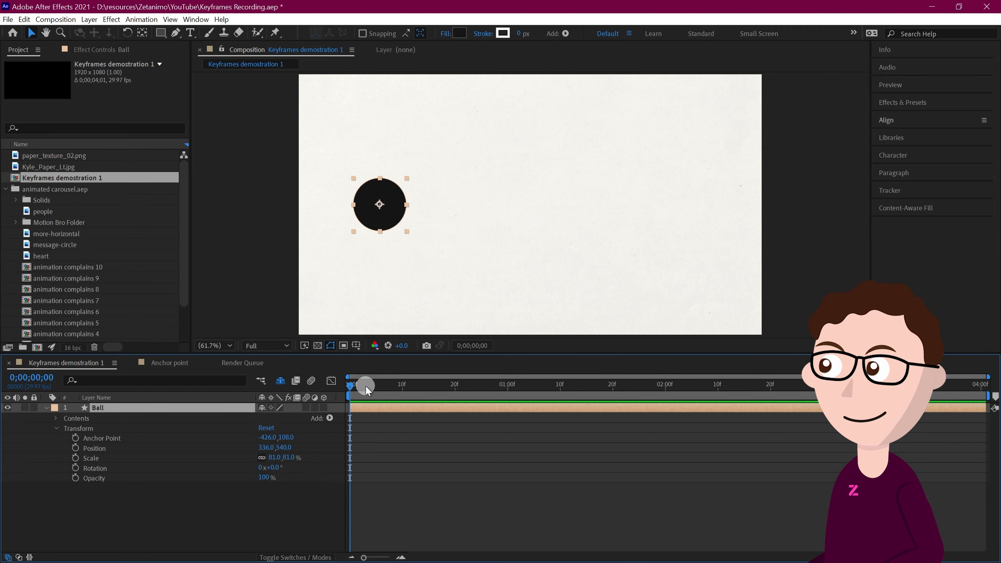
- Add a starting Position keyframe to the Ball layer at 1 second, and move the current time to 2 seconds
drag(413, 386, 416, 385)
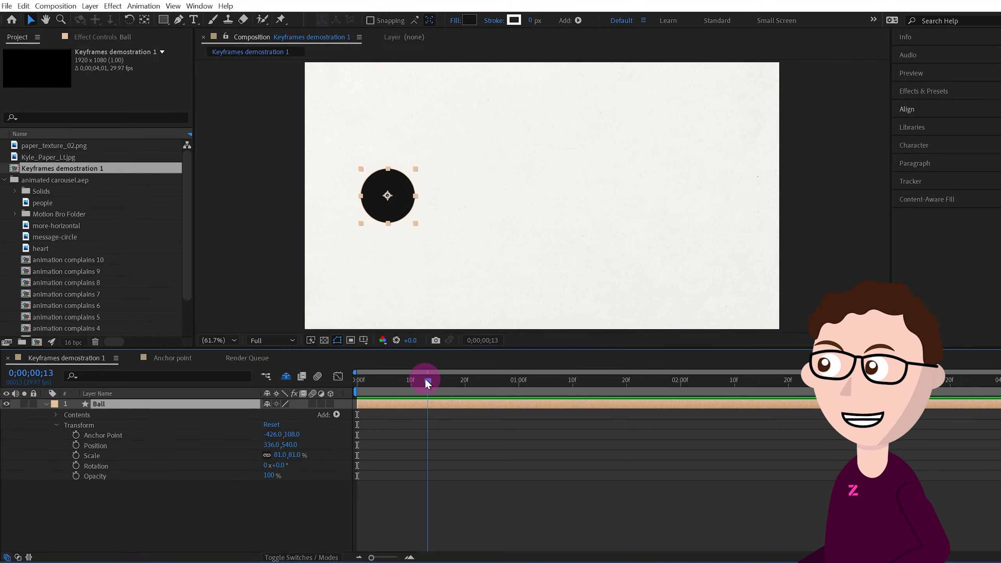
drag(499, 349, 608, 346)
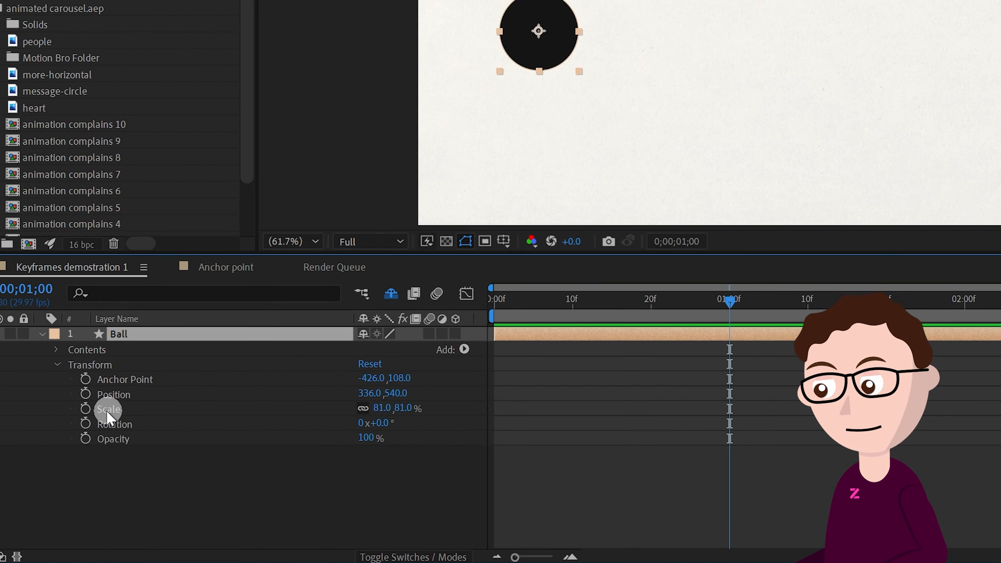
click(87, 394)
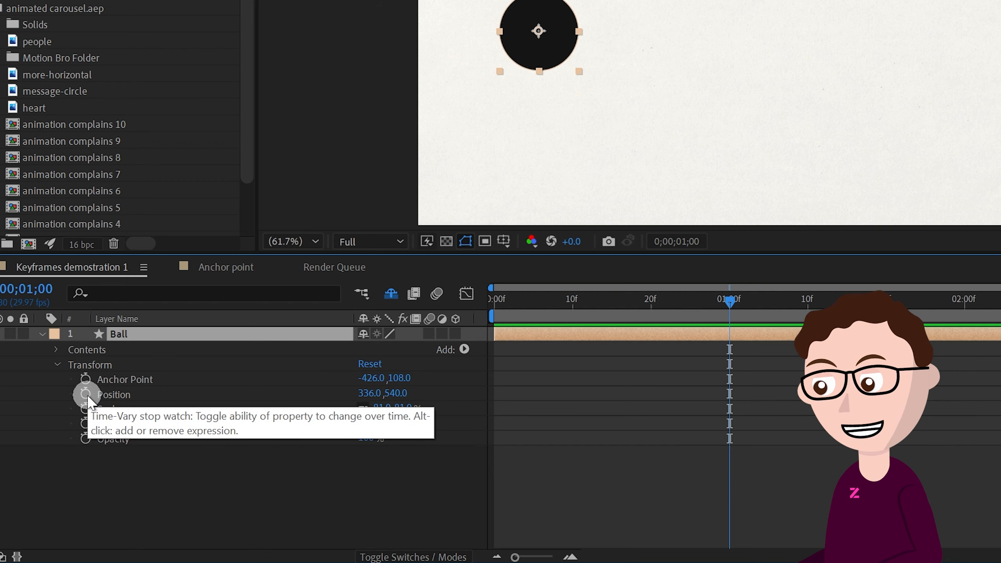
click(170, 397)
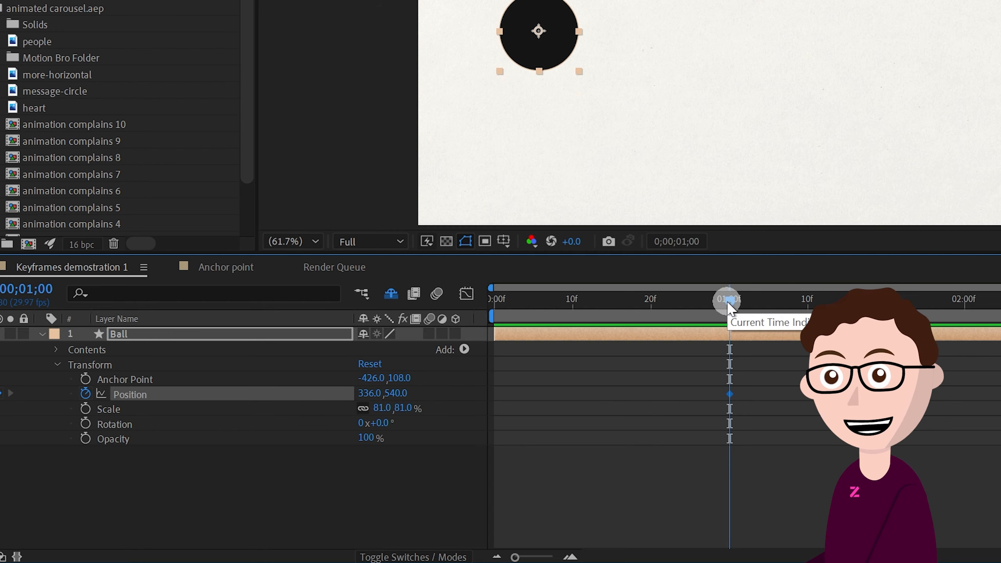
drag(730, 300, 964, 301)
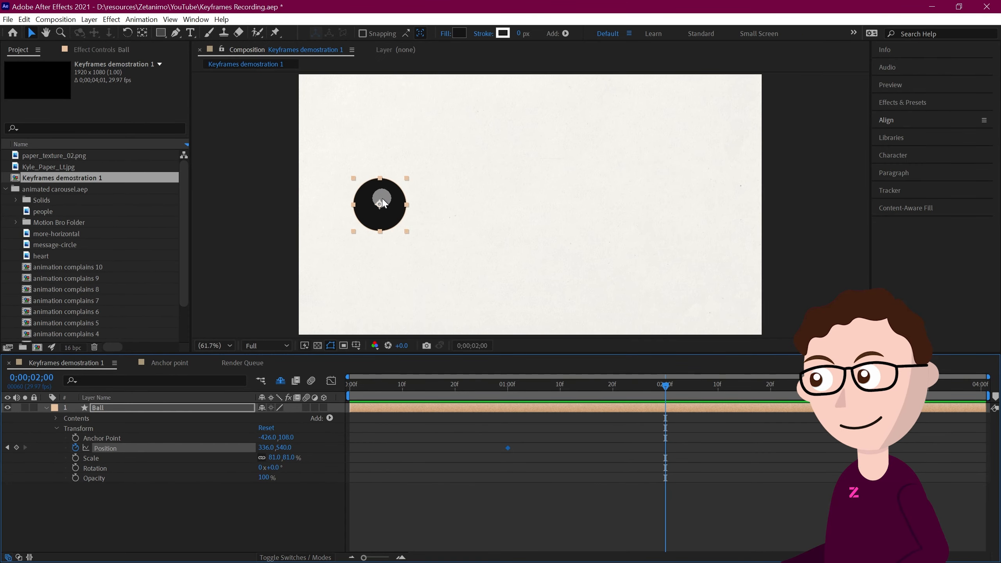
- Try moving the ball horizontally across the canvas to an X position of about 1594, and undo the move
click(382, 203)
drag(380, 203, 684, 204)
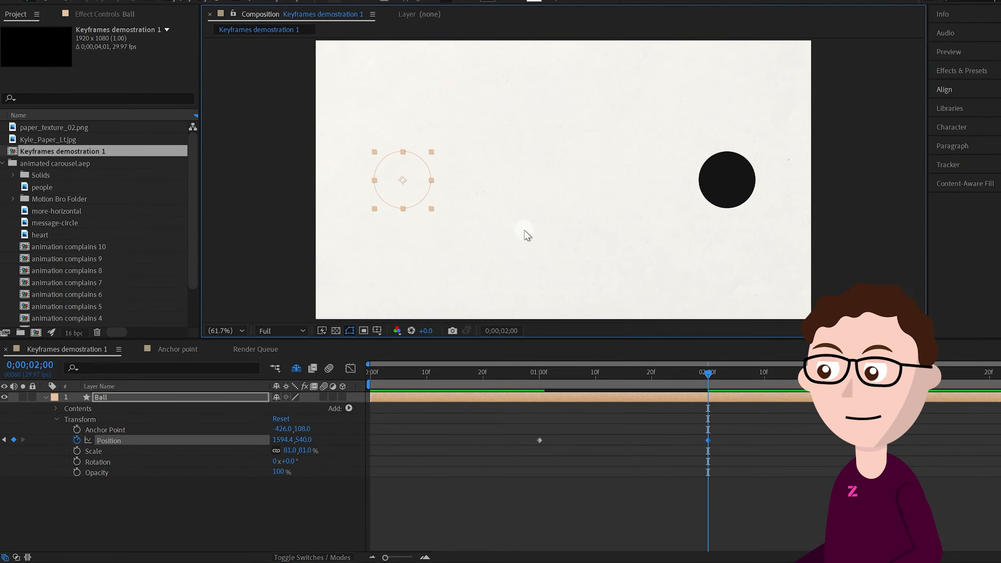
key(ctrl+z)
- Try setting the ball's X position to 1200 at 2 seconds, and undo the change
click(278, 439)
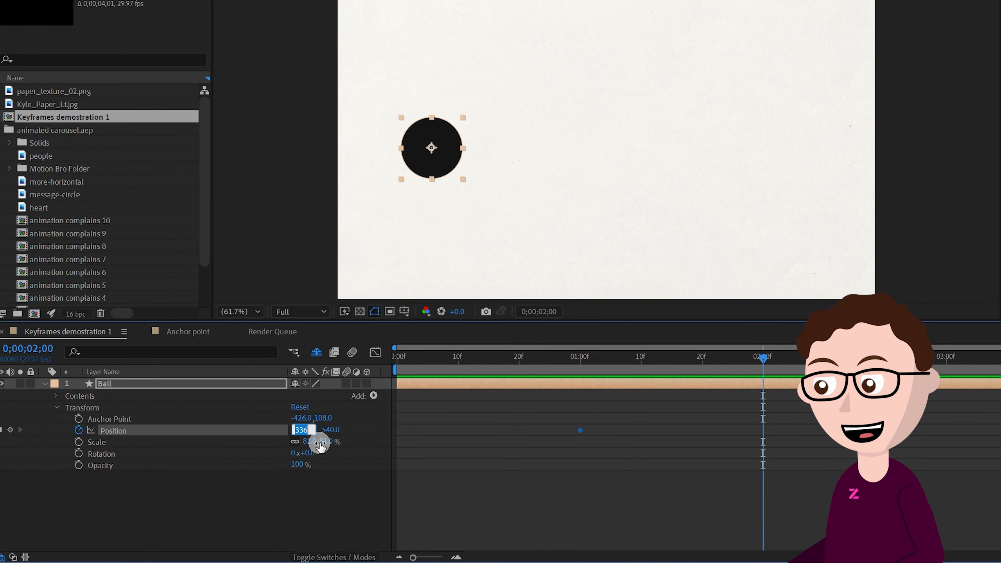
text(1200)
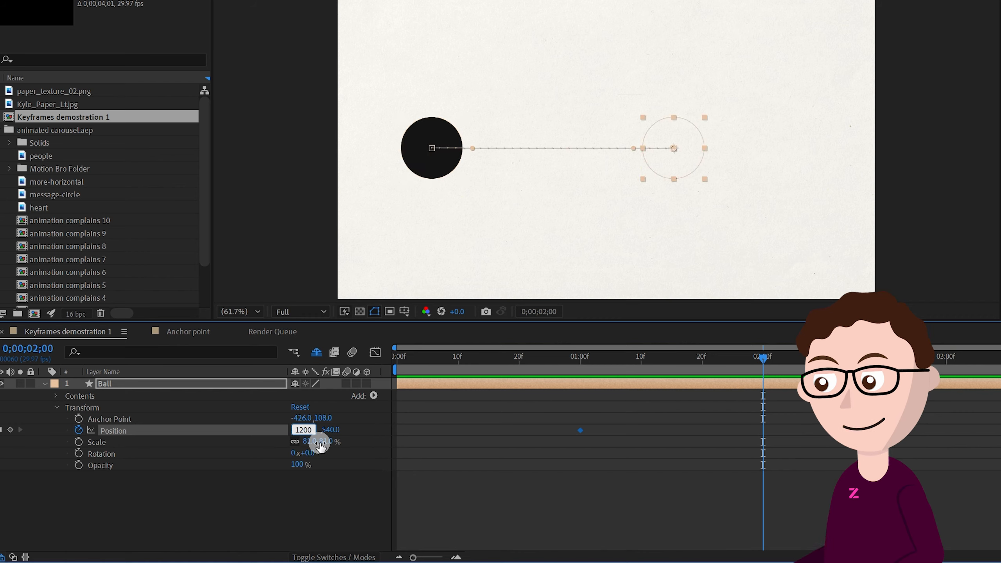
key(Return)
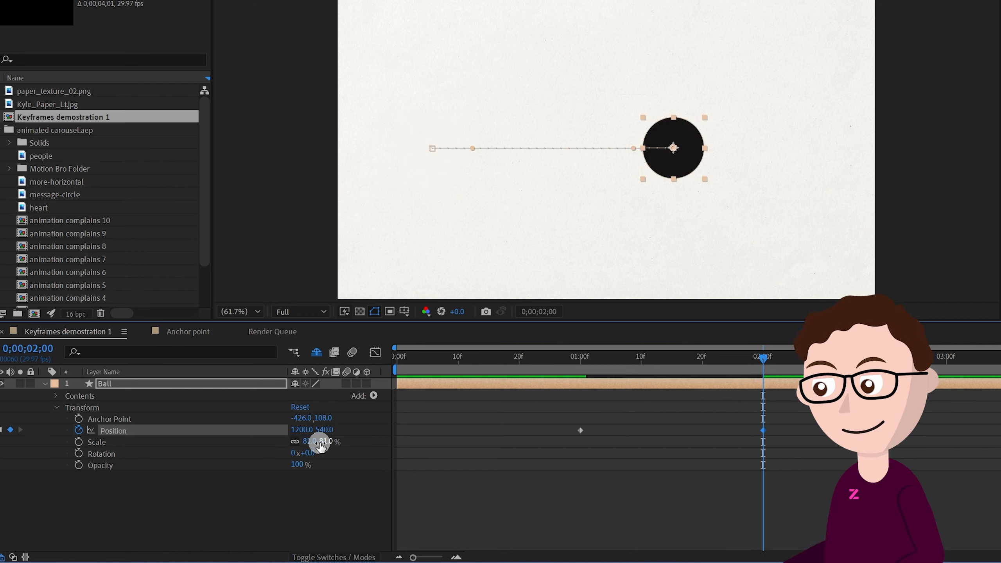
key(ctrl+z)
- Set the ball's X position to 1583 at 2 seconds, and preview the motion from the first keyframe
drag(300, 432, 869, 420)
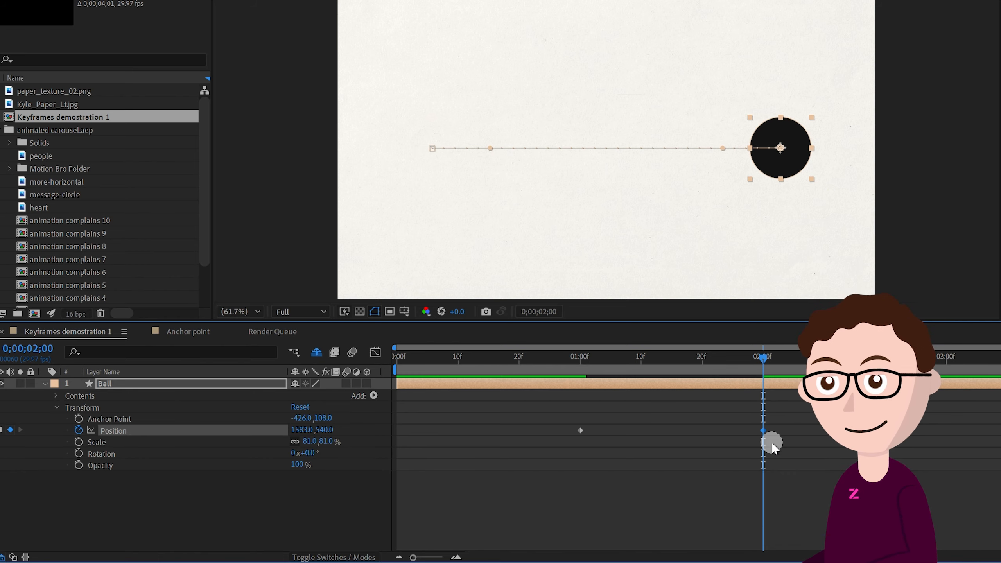
click(580, 359)
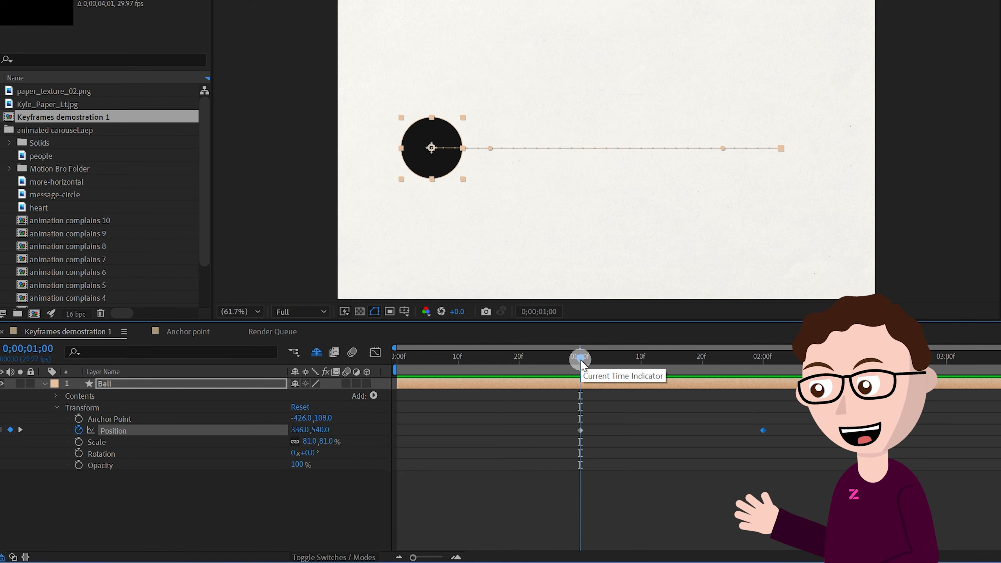
key(space)
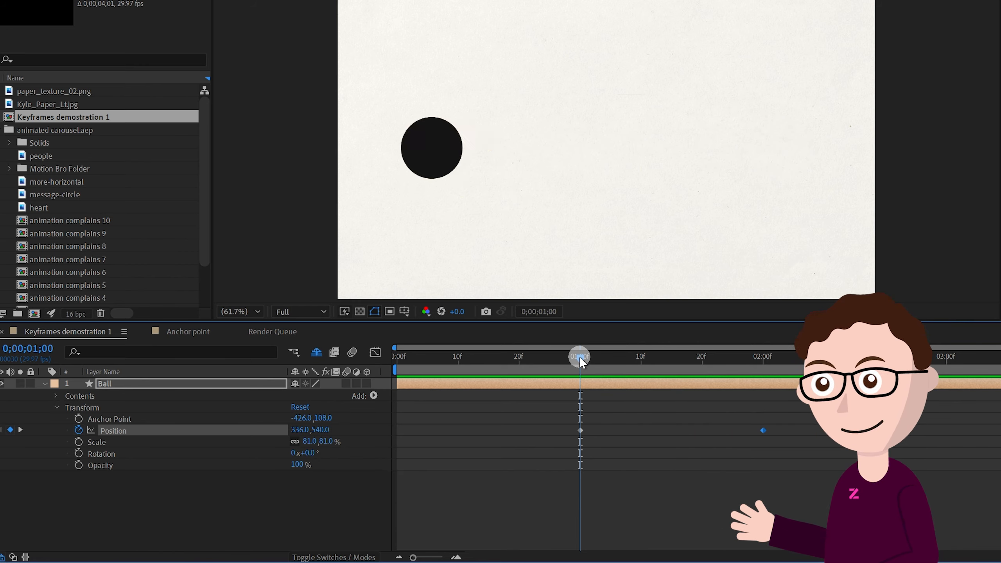
key(space)
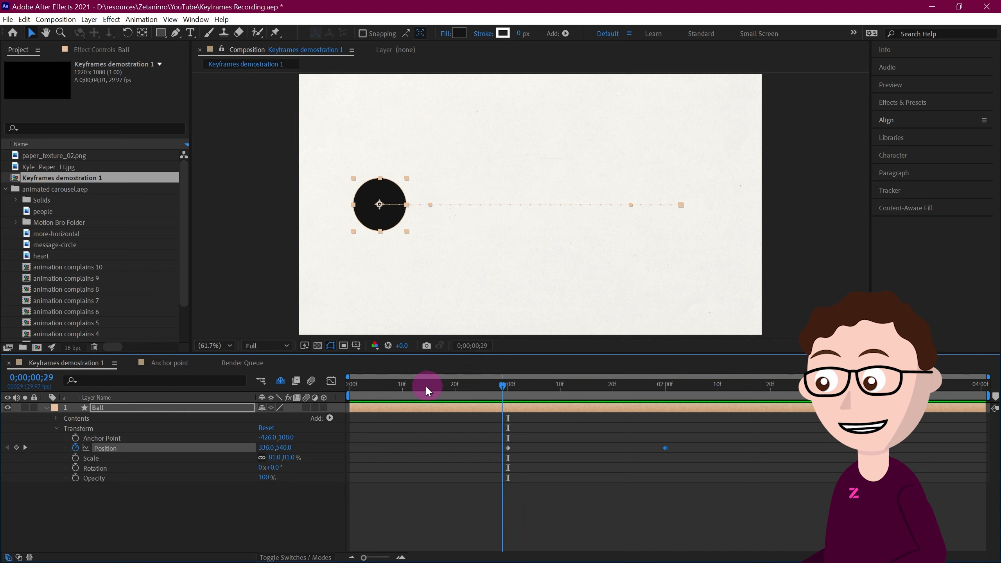
- Return to the start of the timeline, collapse the Ball layer, and bring up the star layer with its visibility turned on
key(Home)
click(254, 393)
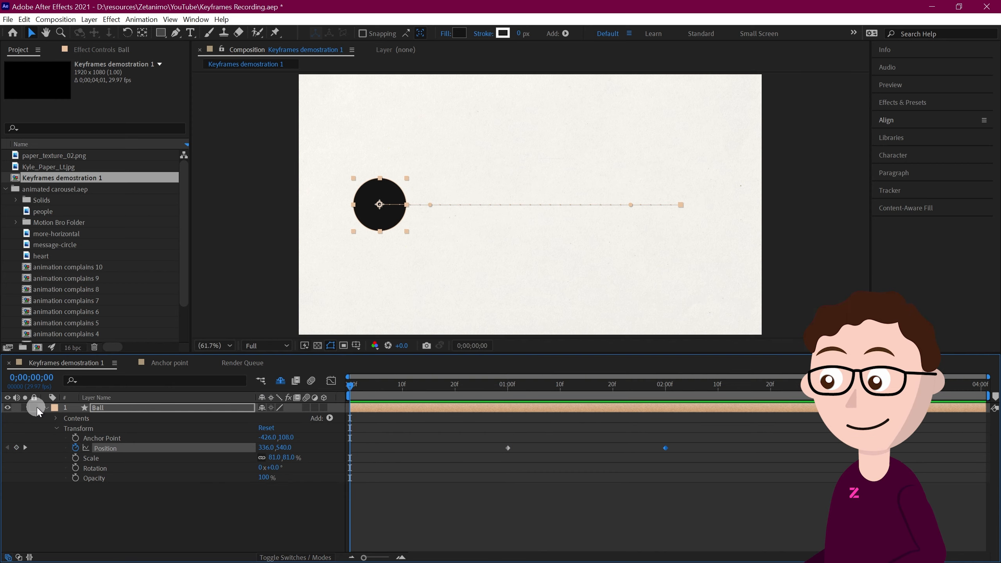
click(46, 407)
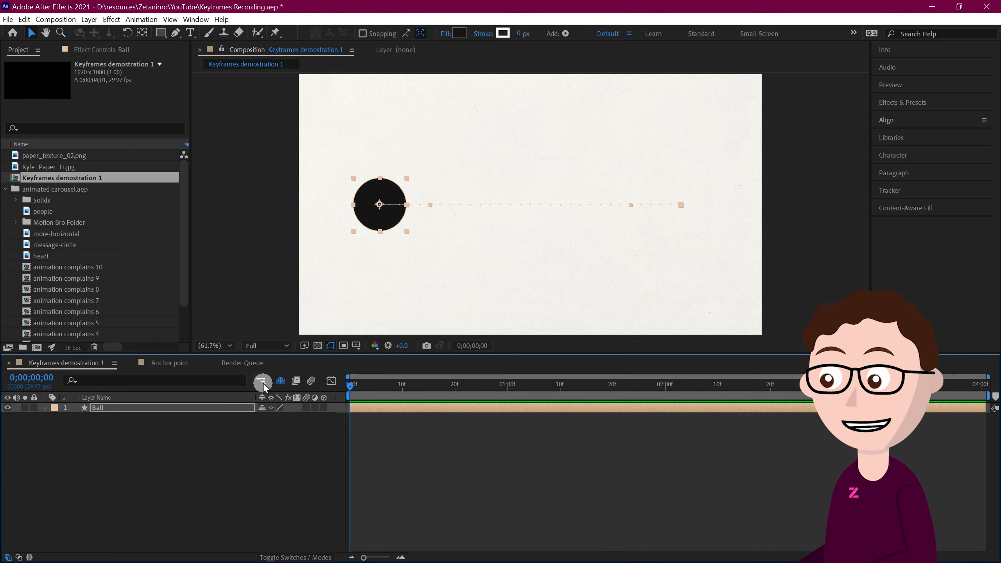
click(260, 380)
click(36, 418)
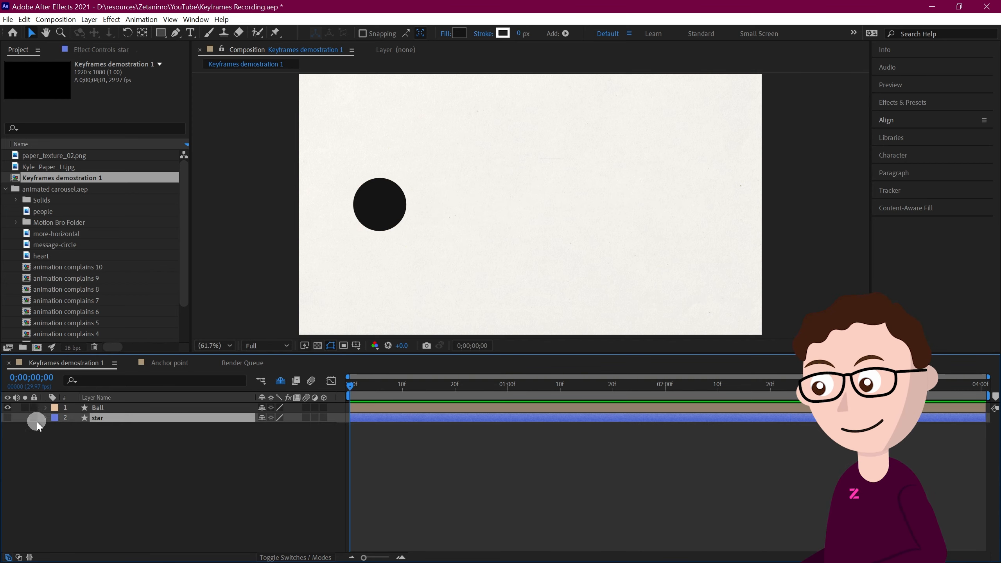
click(7, 417)
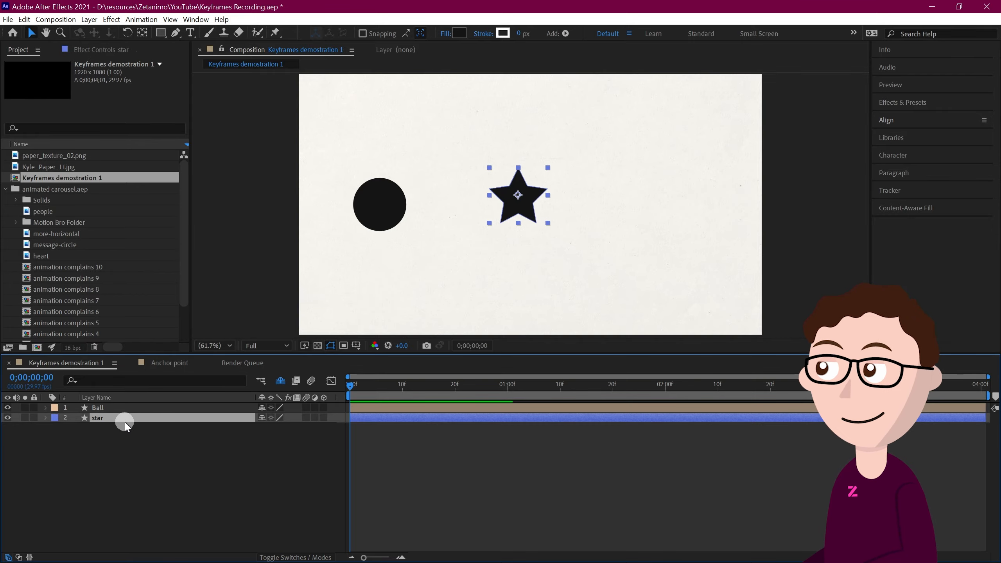
- Expand the star layer's Transform properties, add a Rotation keyframe at 1 second, and hide the Ball layer
click(45, 418)
click(56, 437)
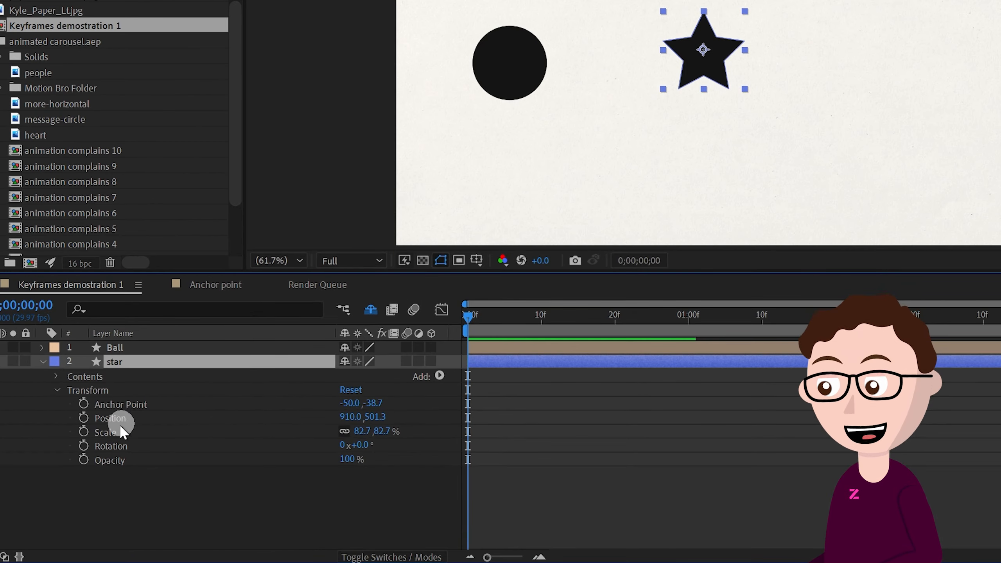
click(112, 442)
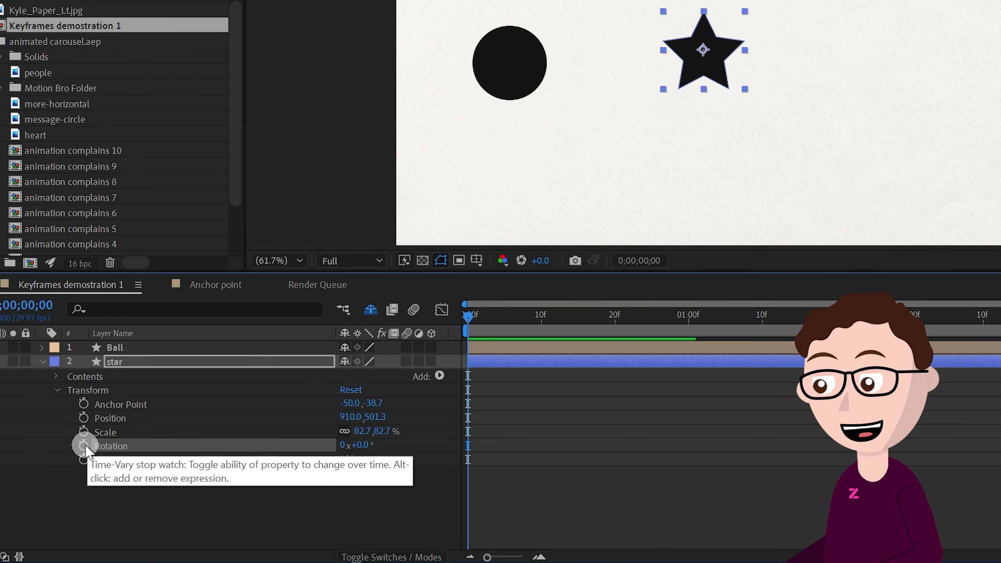
click(687, 318)
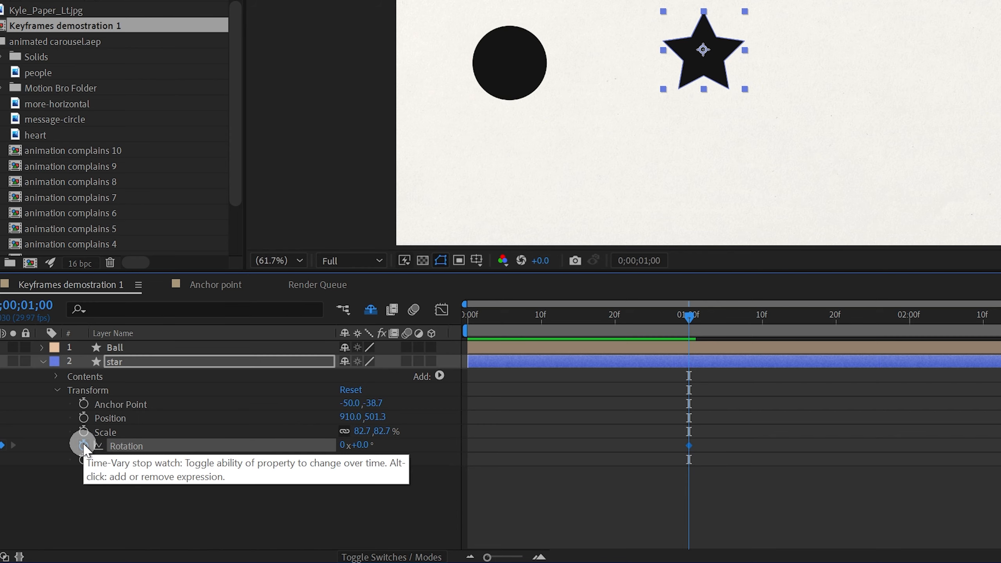
click(519, 395)
click(2, 347)
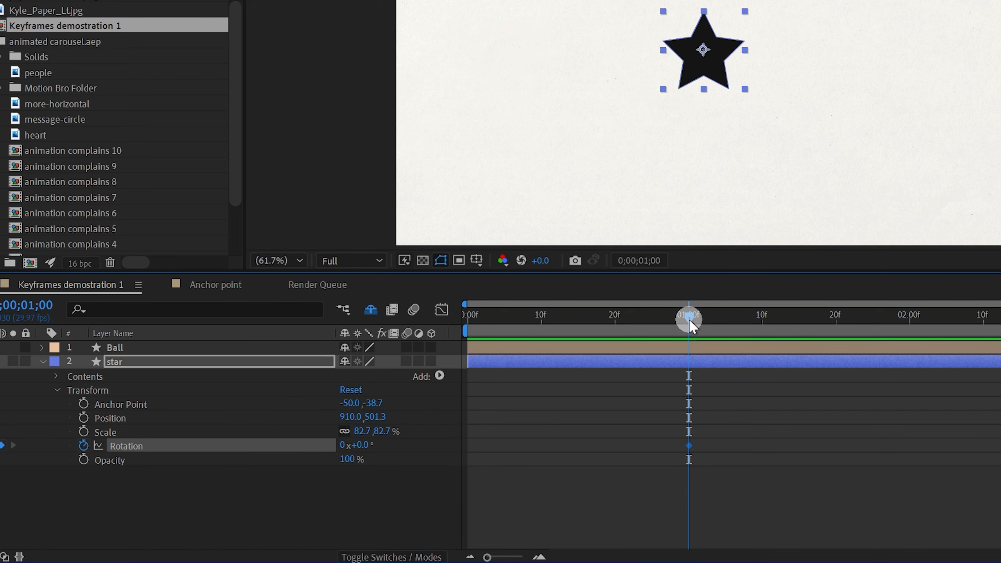
- Set the star's rotation to 1 full revolution at 2 seconds, and return to the 1-second keyframe
drag(689, 318, 913, 318)
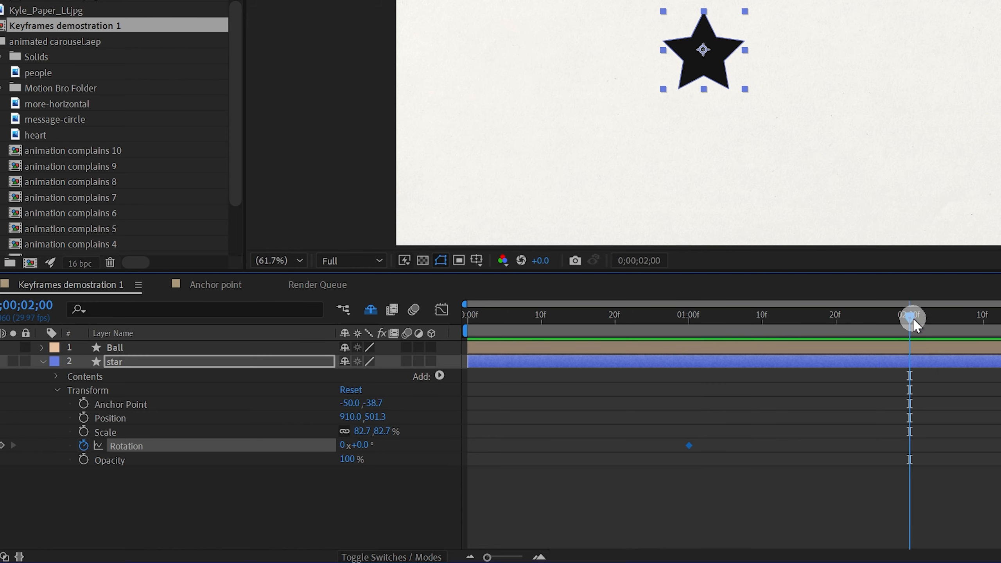
click(363, 446)
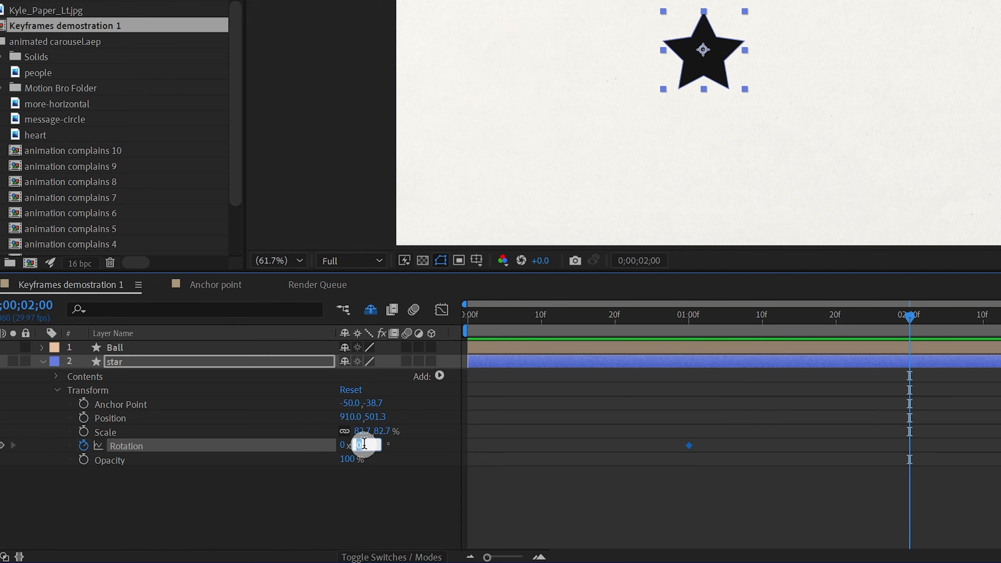
click(342, 444)
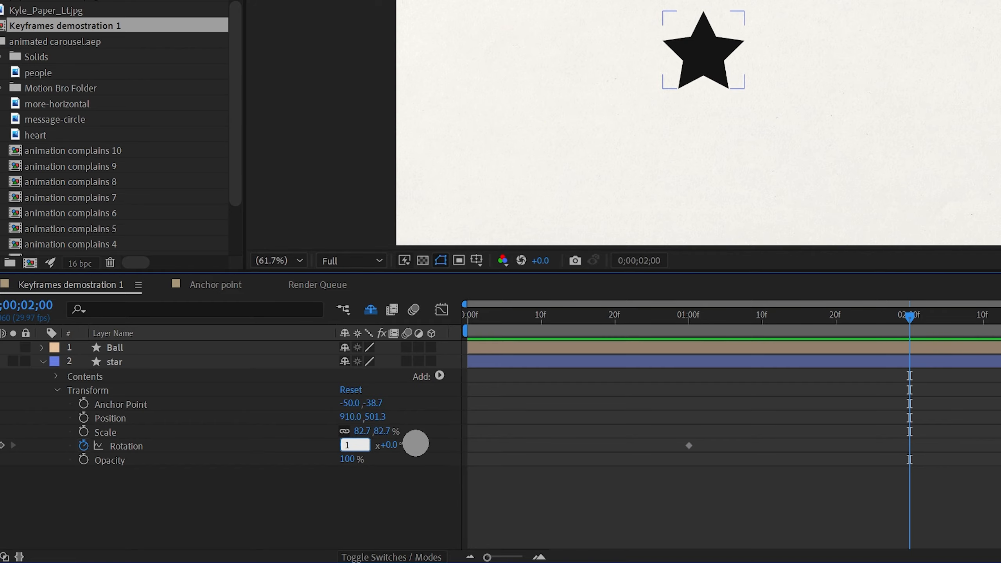
key(Return)
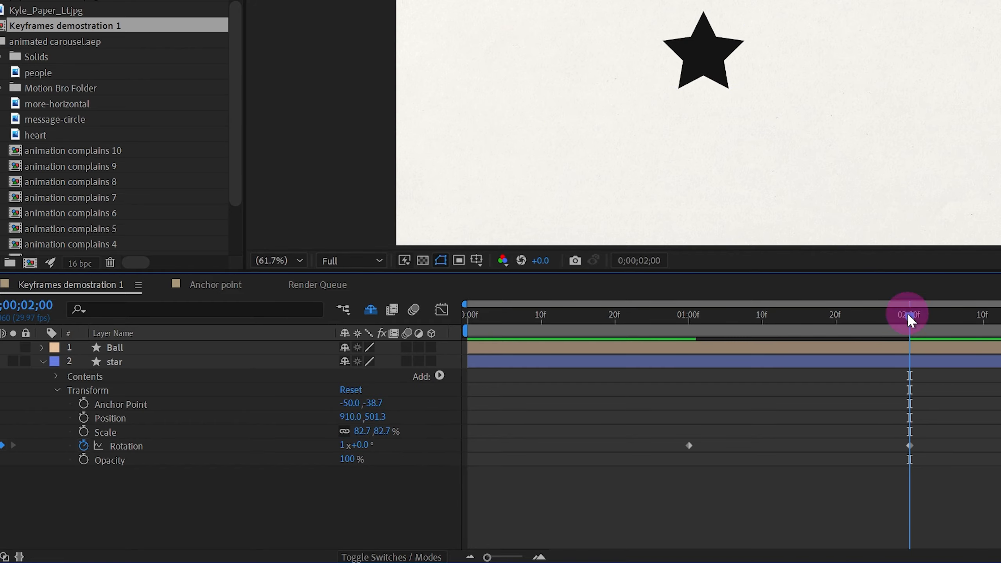
drag(907, 313, 688, 366)
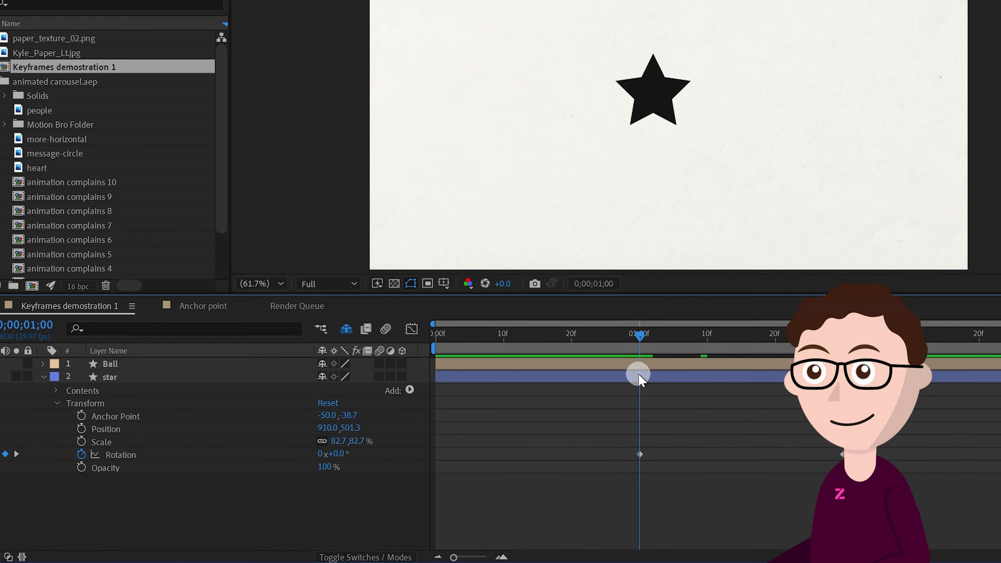
click(639, 377)
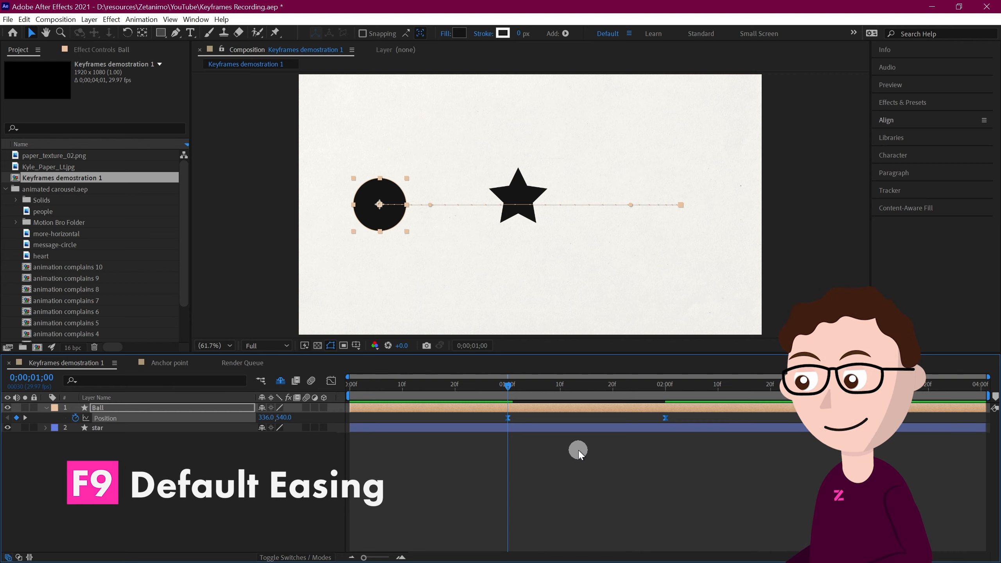
- Preview the ball's eased Position animation from 1 second
key(h)
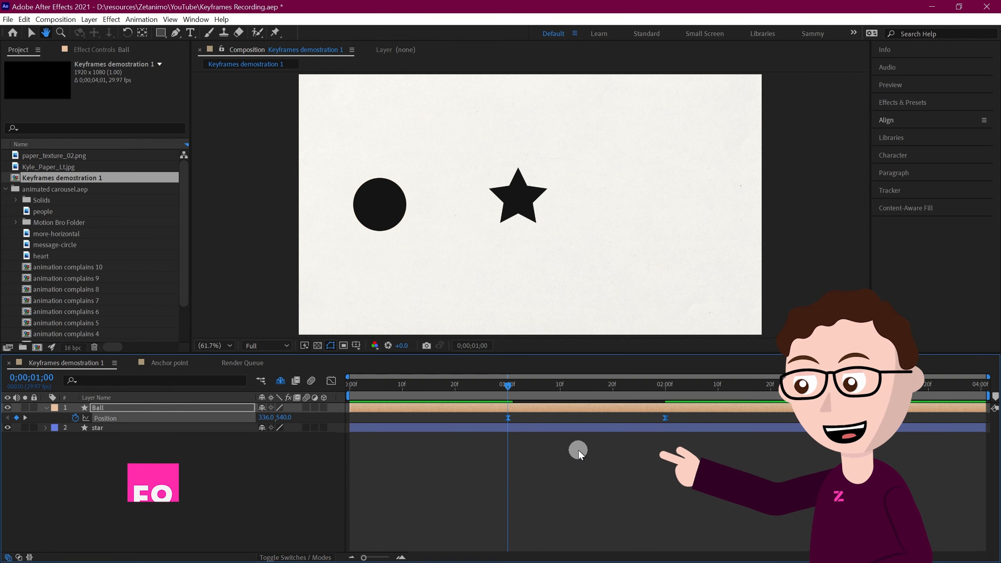
- Hide the star layer and preview the ball's eased Position animation repeatedly from the 1-second mark
key(space)
click(8, 427)
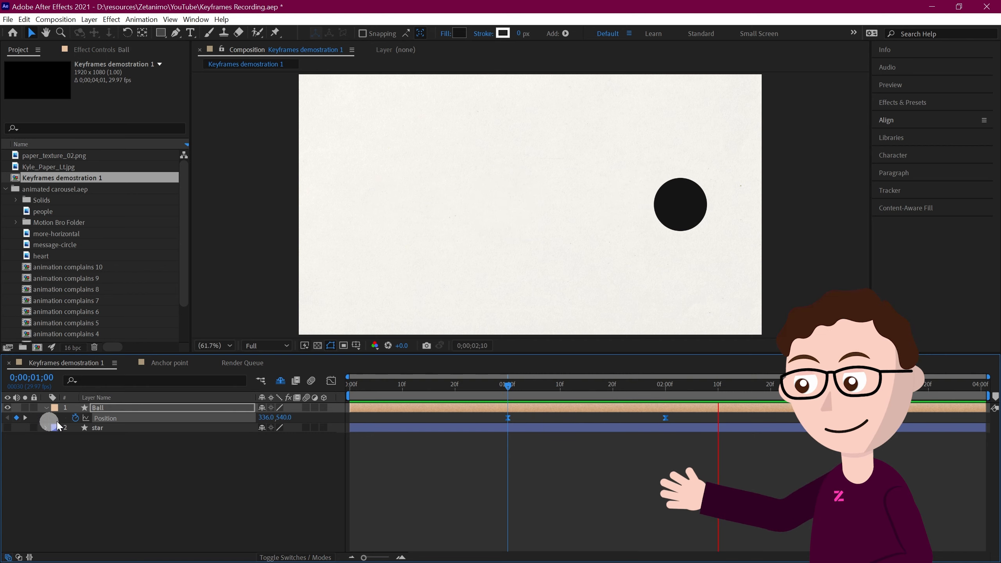
click(503, 384)
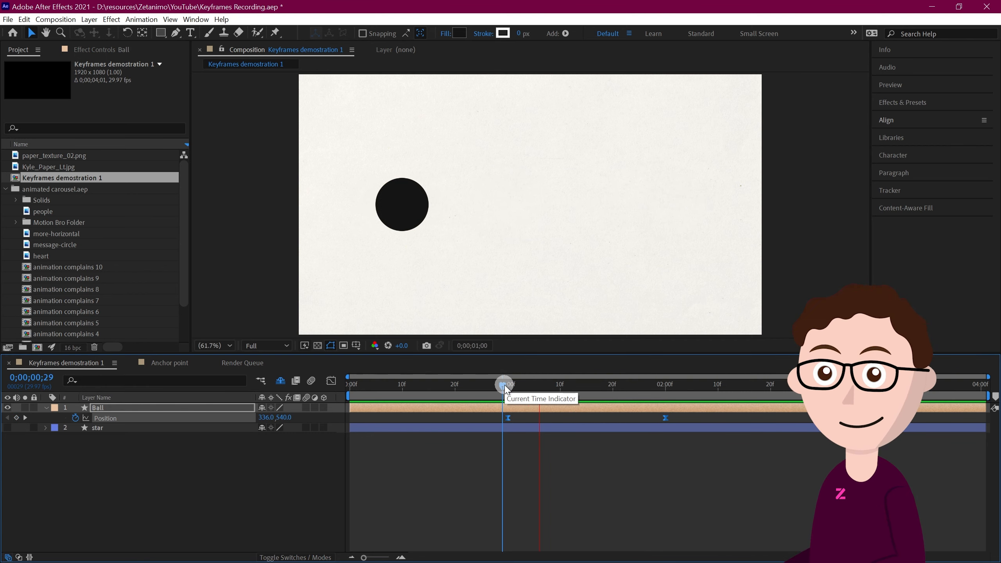
click(507, 385)
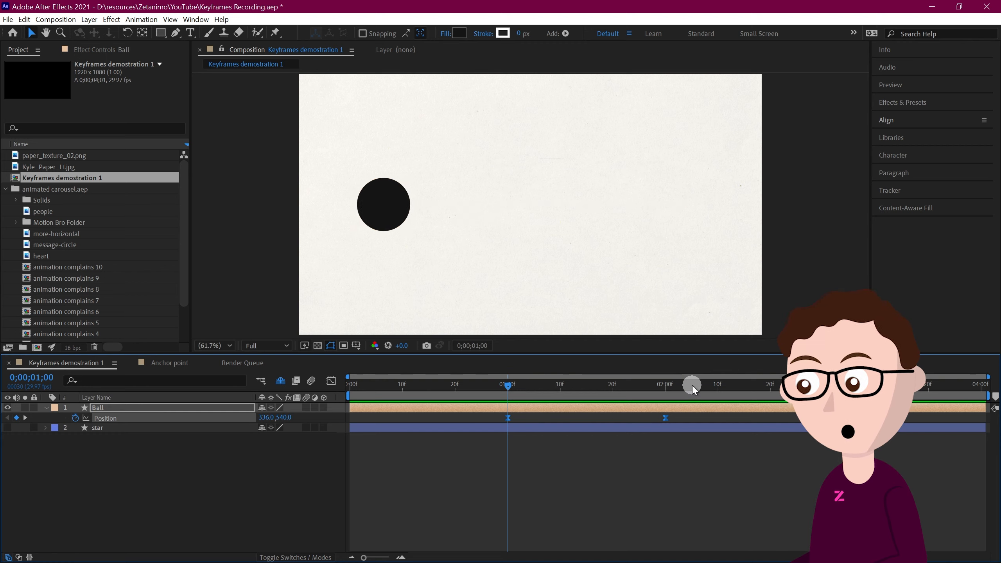
key(space)
click(507, 385)
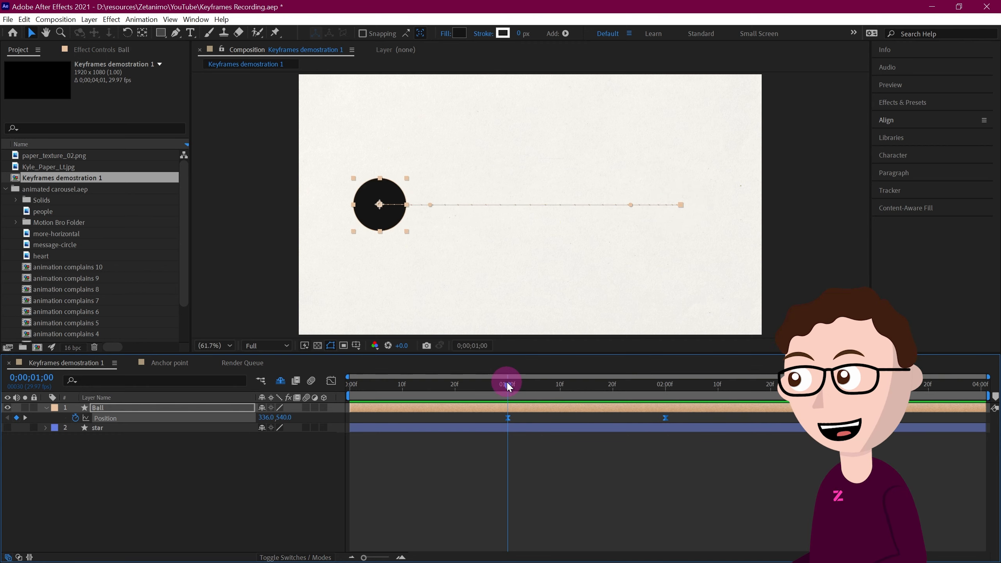
key(space)
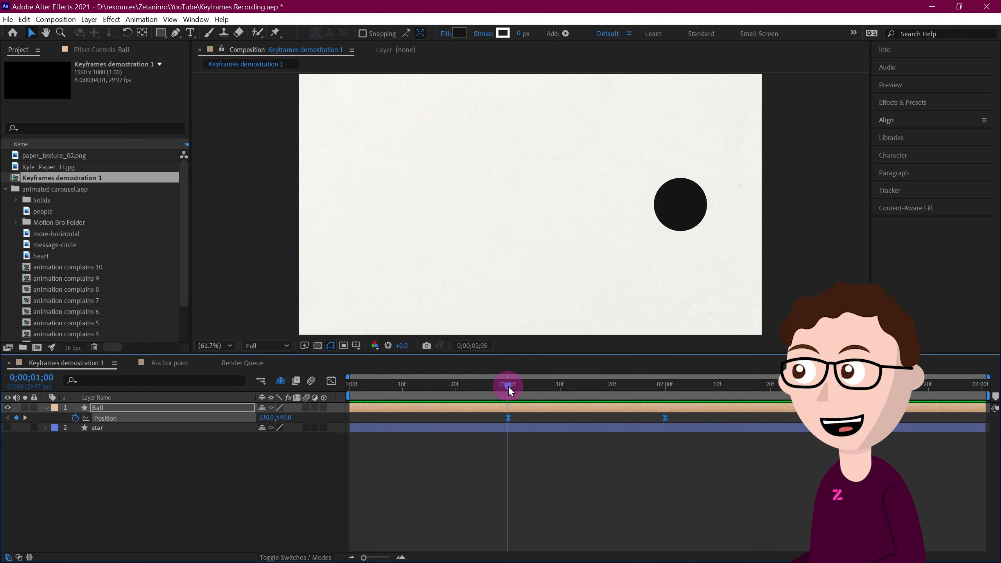
click(508, 384)
- Move the ball's first Position keyframe from 1 second to 0 seconds and return to the start of the timeline
click(508, 418)
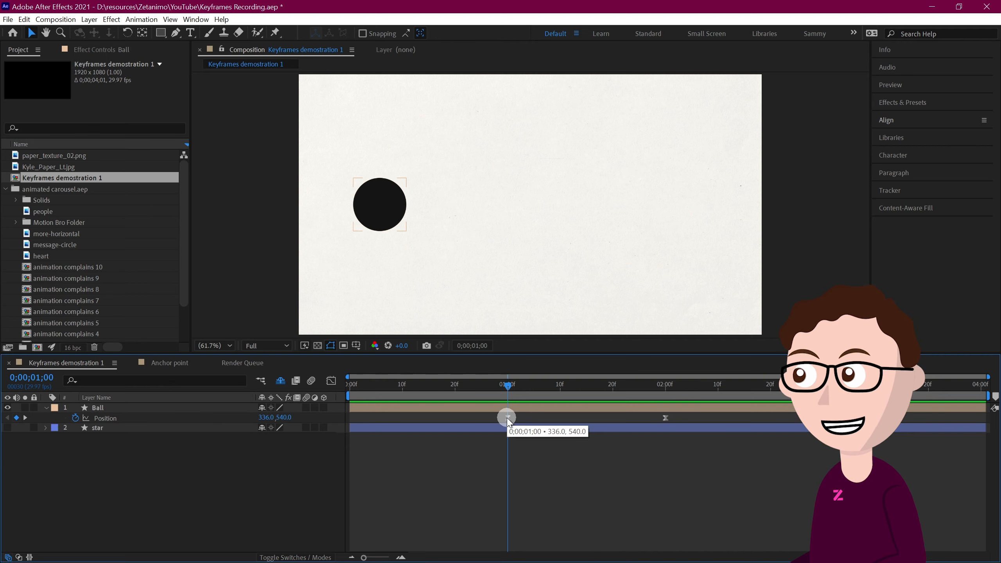
drag(507, 419, 350, 418)
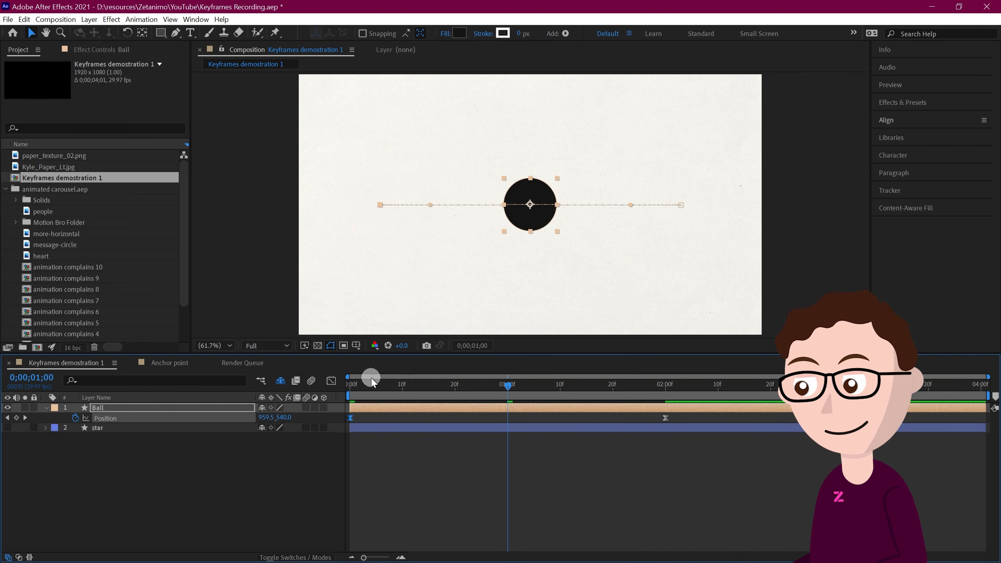
drag(372, 381, 331, 396)
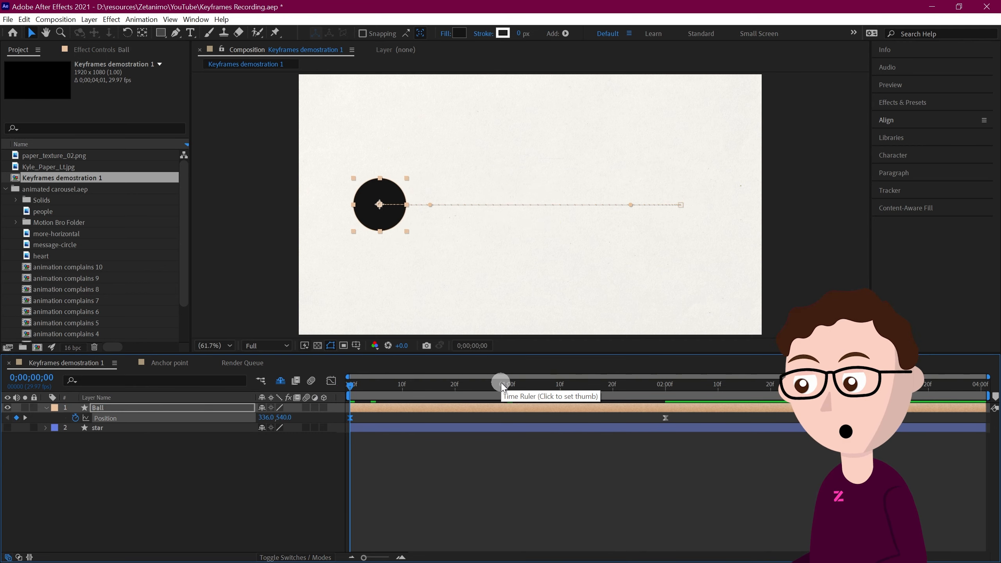
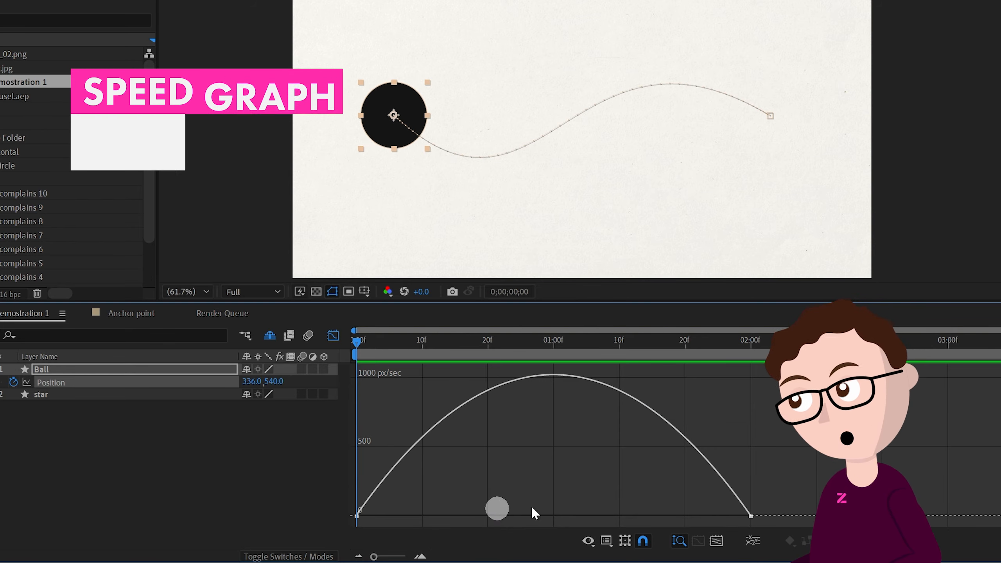
- Select both Position keyframes in the speed graph, lengthen the first one's influence handle and shorten the last one's so the speed peaks near the end
drag(758, 488, 398, 485)
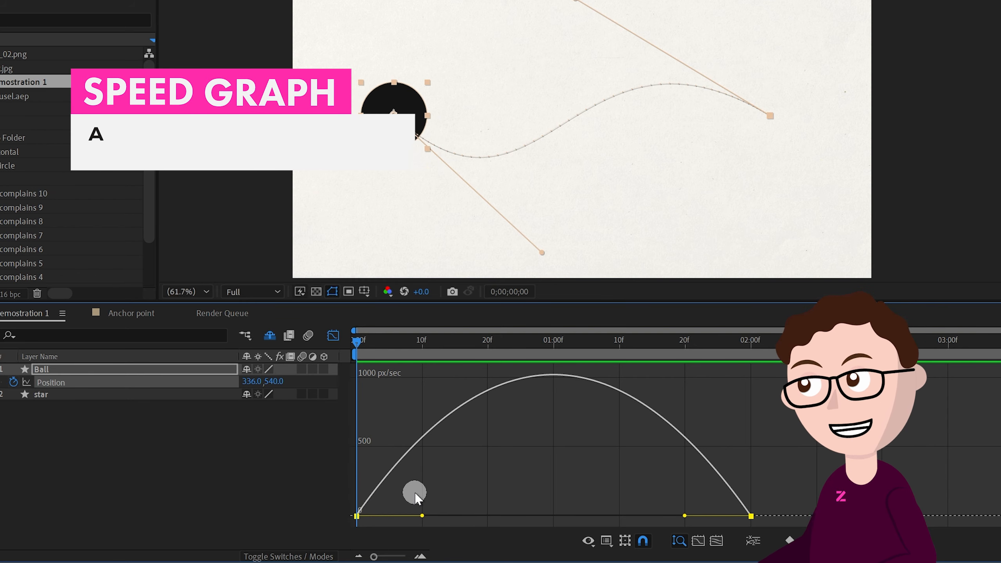
key(space)
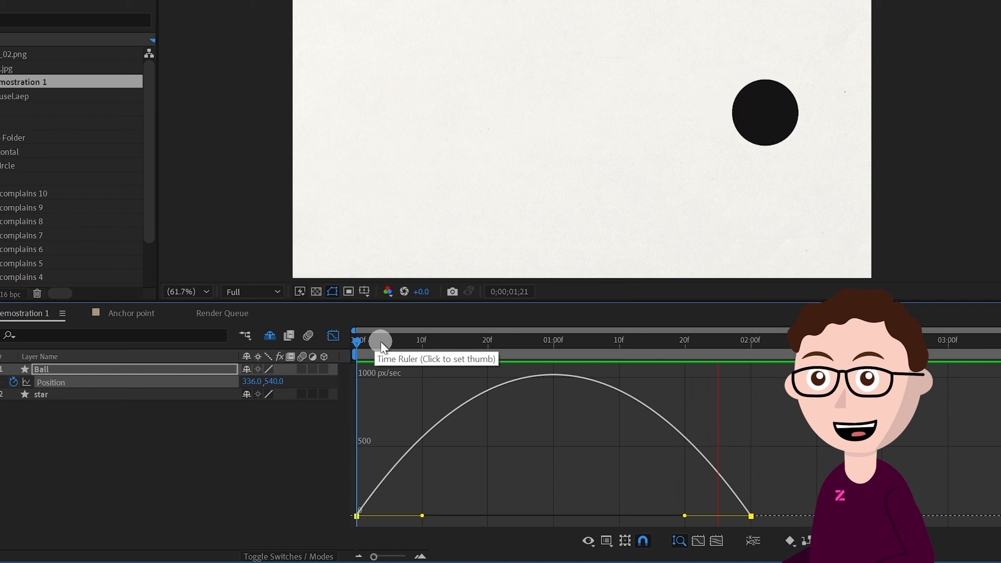
key(space)
drag(422, 515, 506, 515)
drag(685, 516, 721, 515)
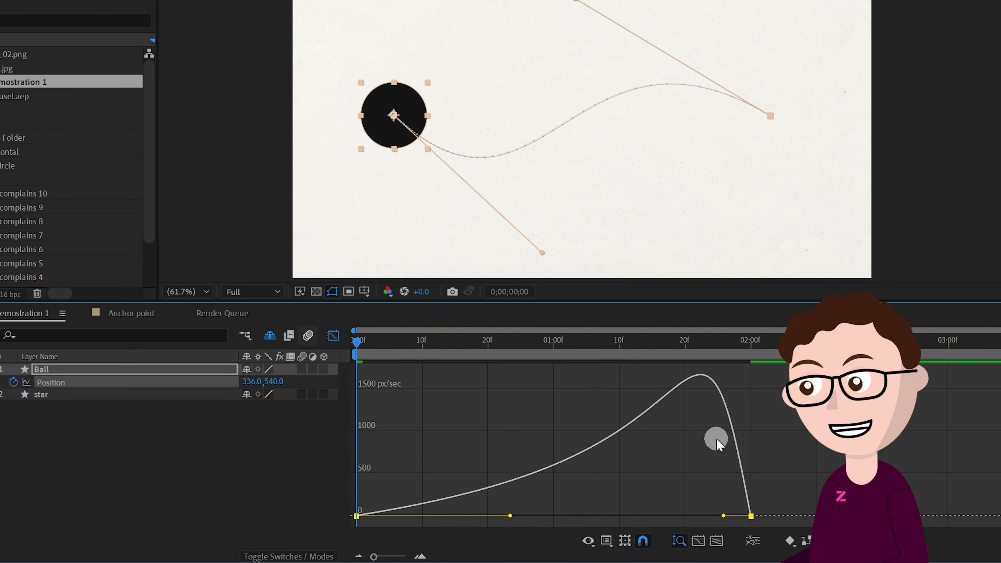
- Preview the ball's slow-start, fast-finish motion from the beginning and examine the peak of its speed graph
key(space)
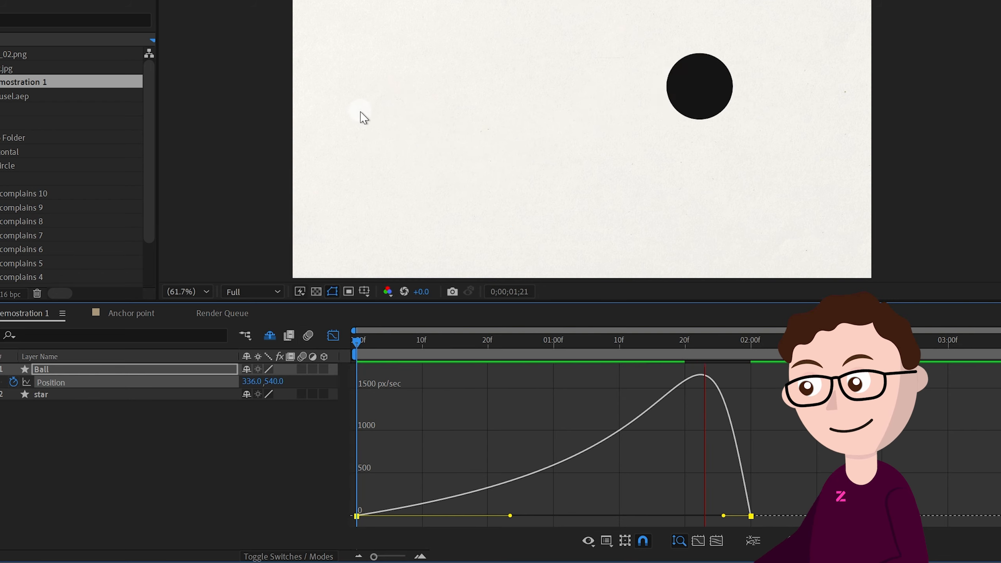
click(361, 344)
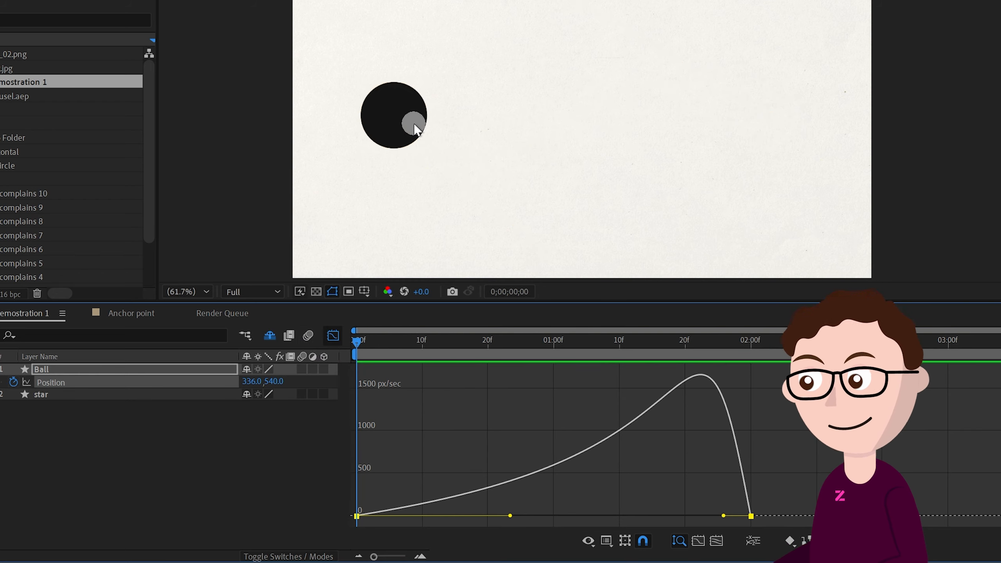
key(space)
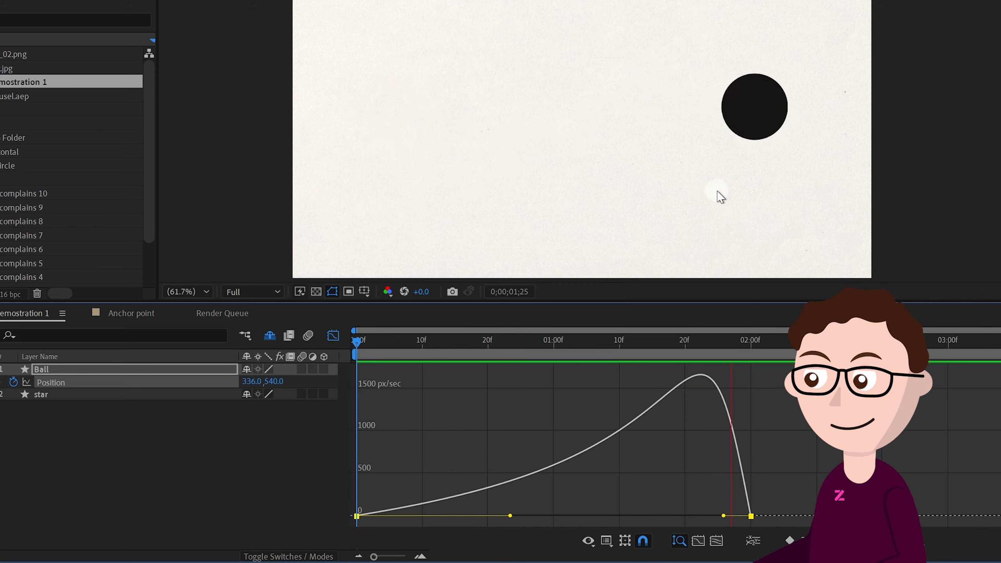
click(356, 342)
key(space)
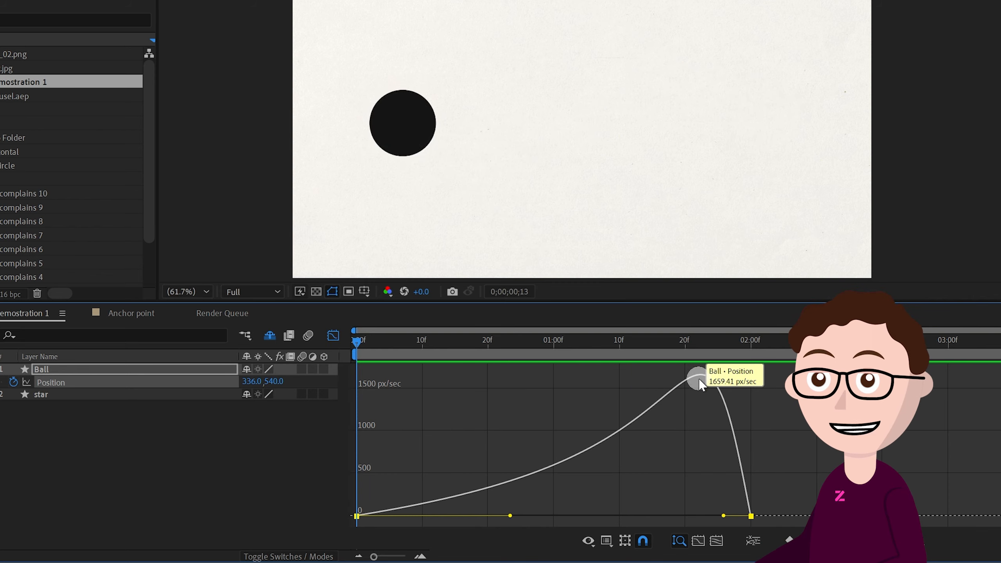
mouse_move(704, 387)
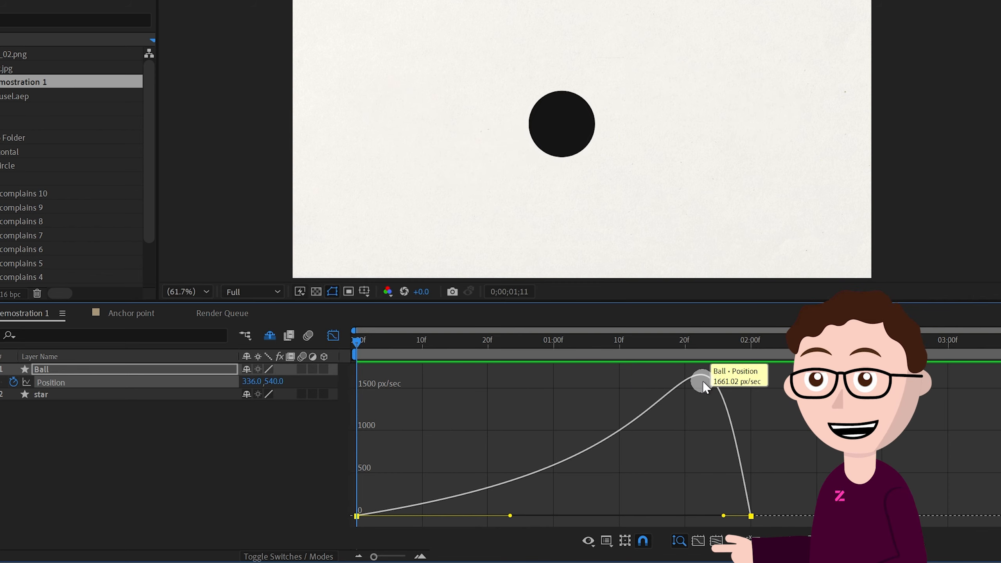
click(357, 339)
- Shorten the first keyframe's handle and lengthen the last one's so the ball's speed peaks near the start, and preview the motion along its path
drag(510, 515, 369, 515)
drag(723, 515, 576, 517)
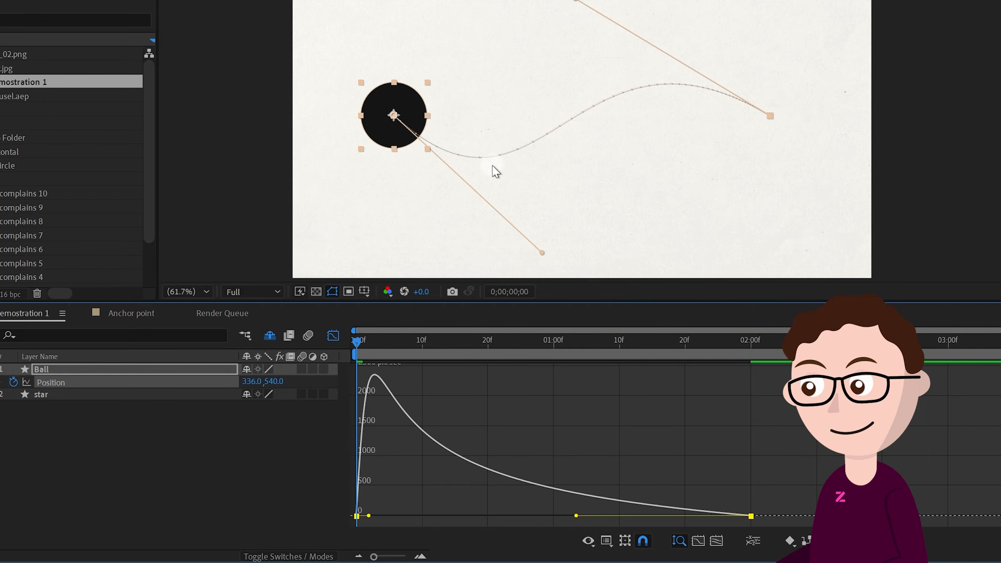
key(space)
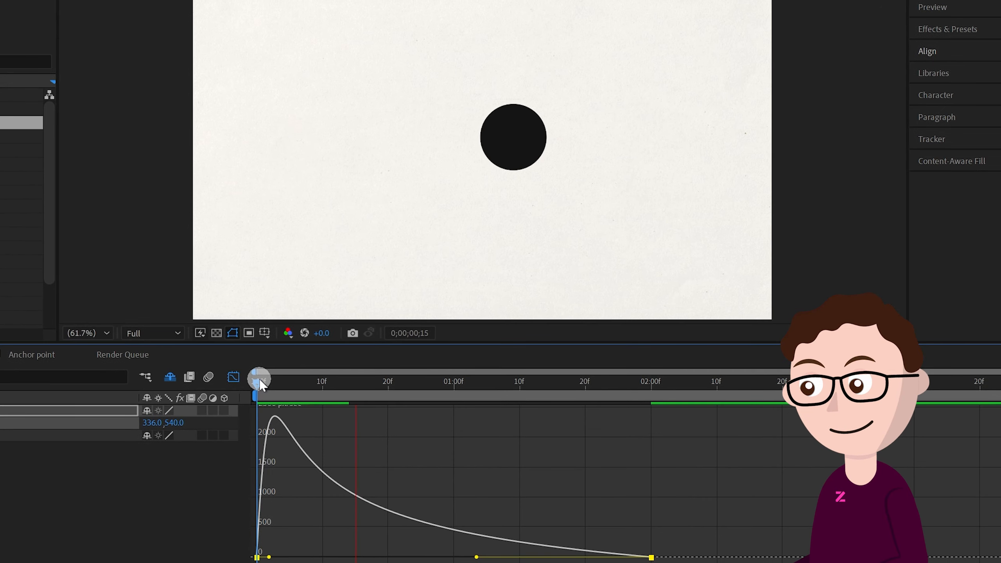
click(259, 380)
key(space)
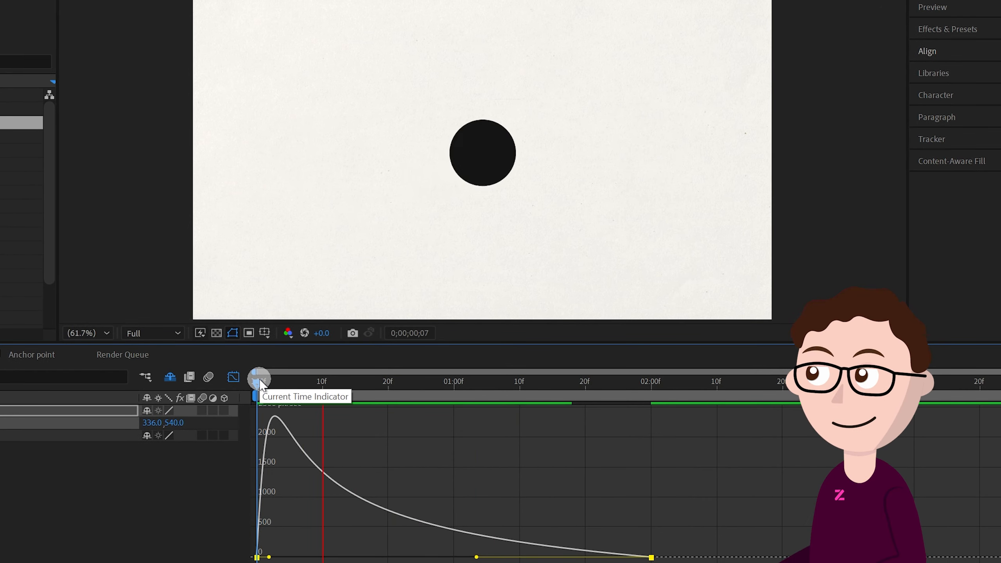
key(space)
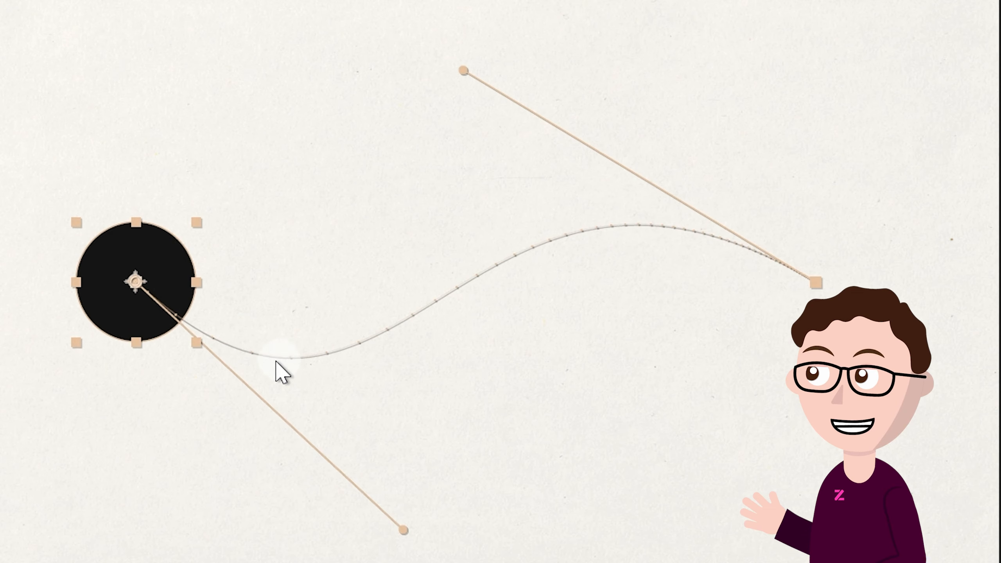
scroll(300, 362, up, 4)
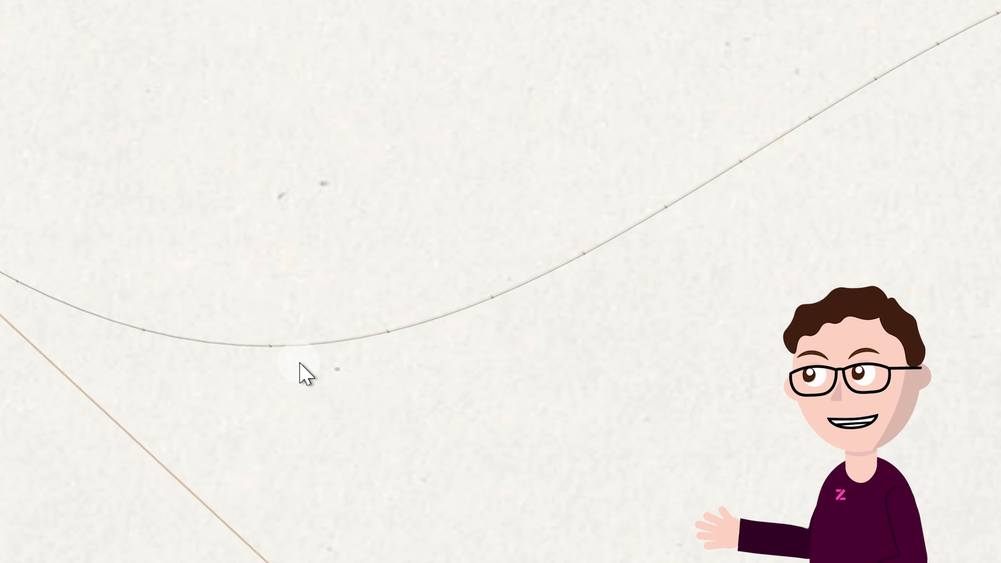
scroll(300, 363, down, 3)
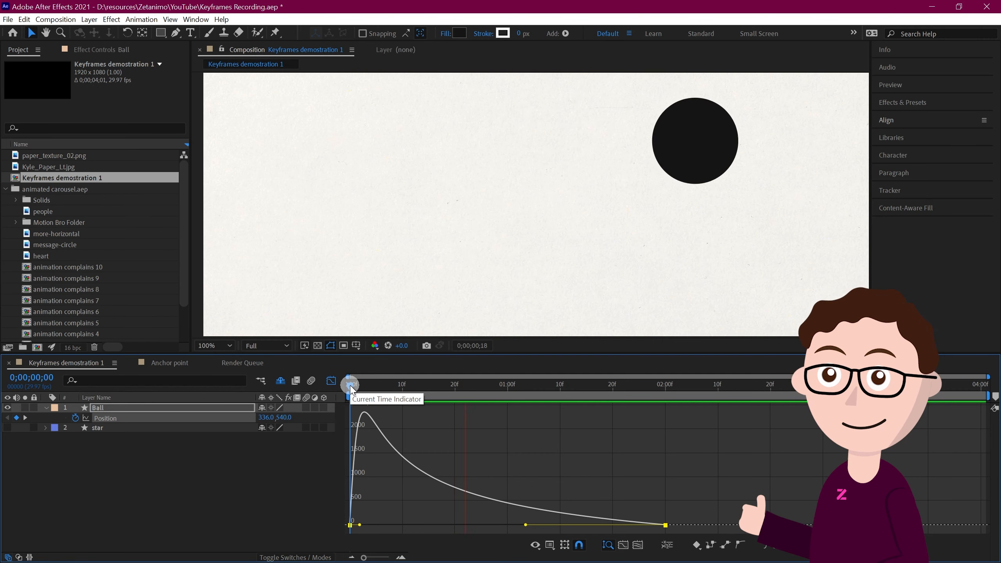
click(350, 385)
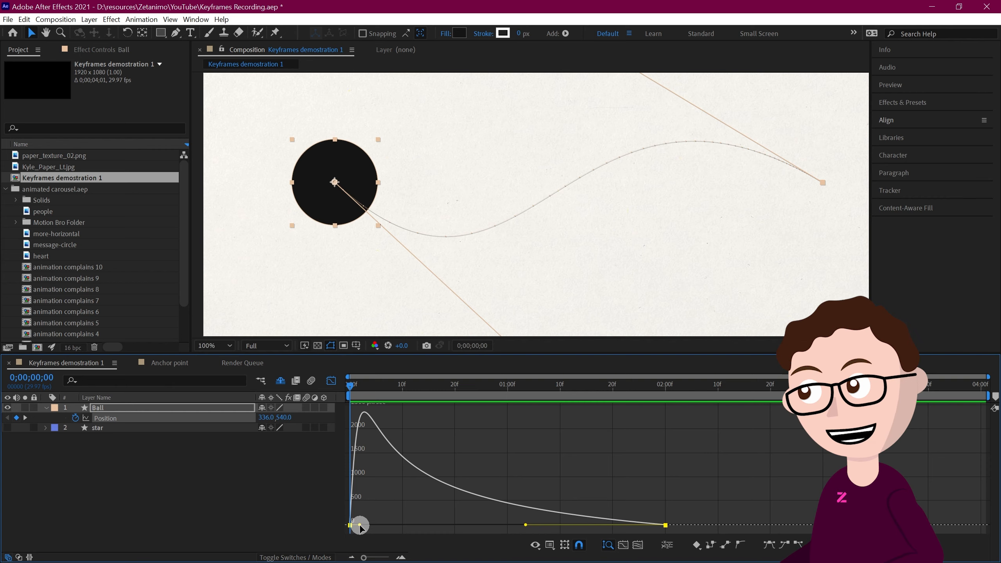
- Extend the first keyframe's influence handle to about frame 28 so the ball's speed peaks sharply around 1 second, and preview the animation
drag(359, 526, 495, 524)
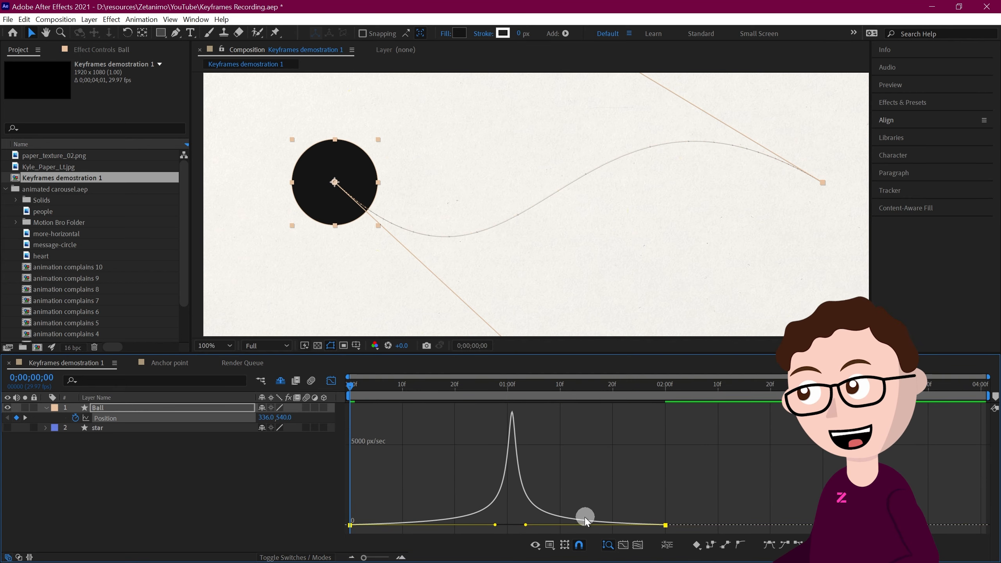
key(space)
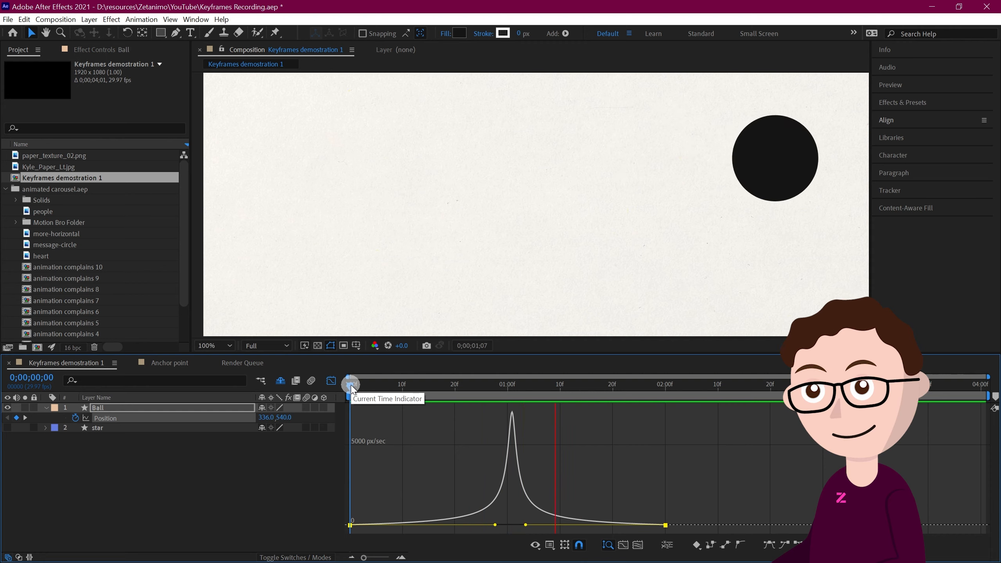
key(space)
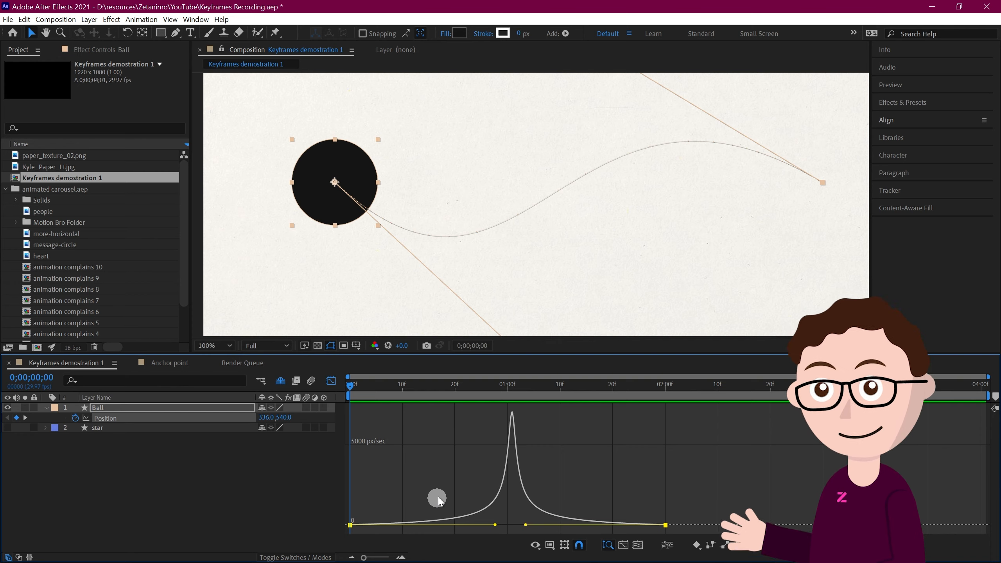
scroll(459, 204, down, 2)
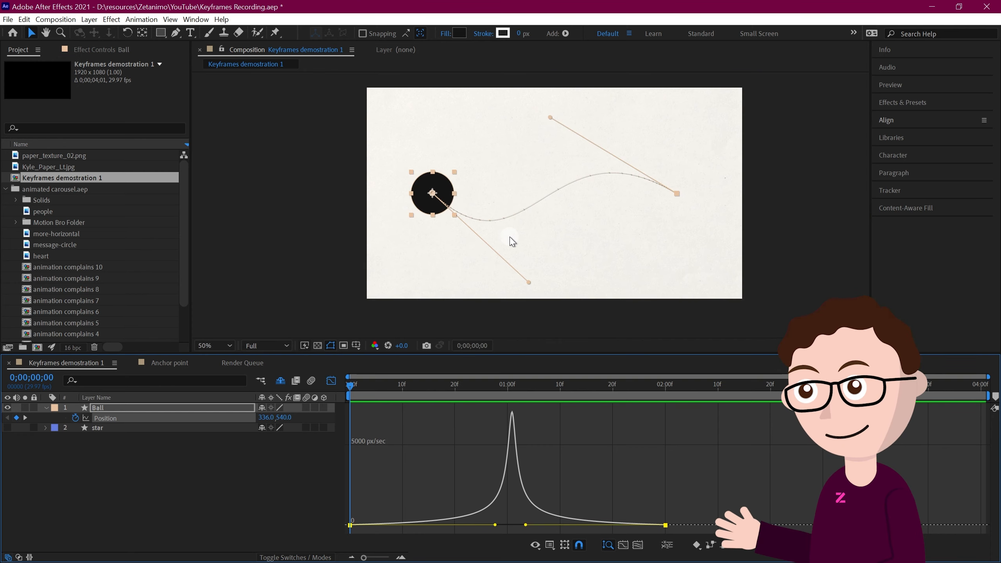
click(416, 411)
click(282, 481)
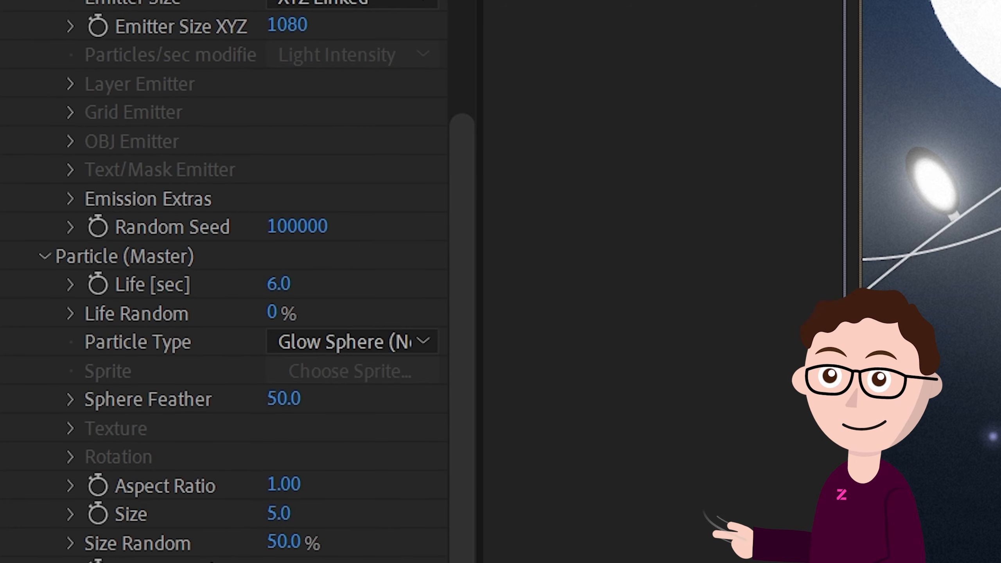
scroll(223, 291, down, 3)
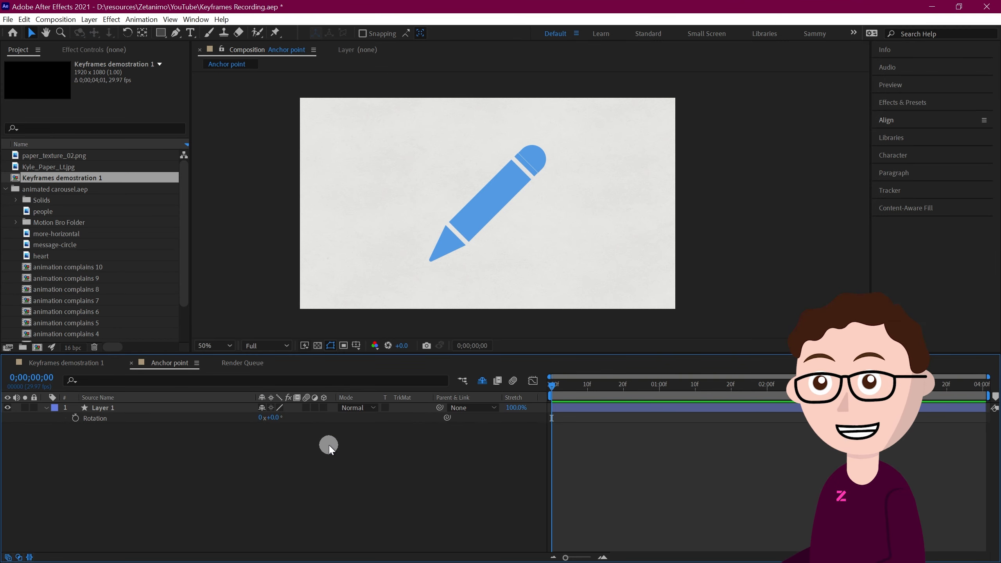
- Select the pencil layer in the Anchor point composition and move its anchor point to the pencil's tip with the Pan Behind tool
key(ctrl+a)
click(494, 200)
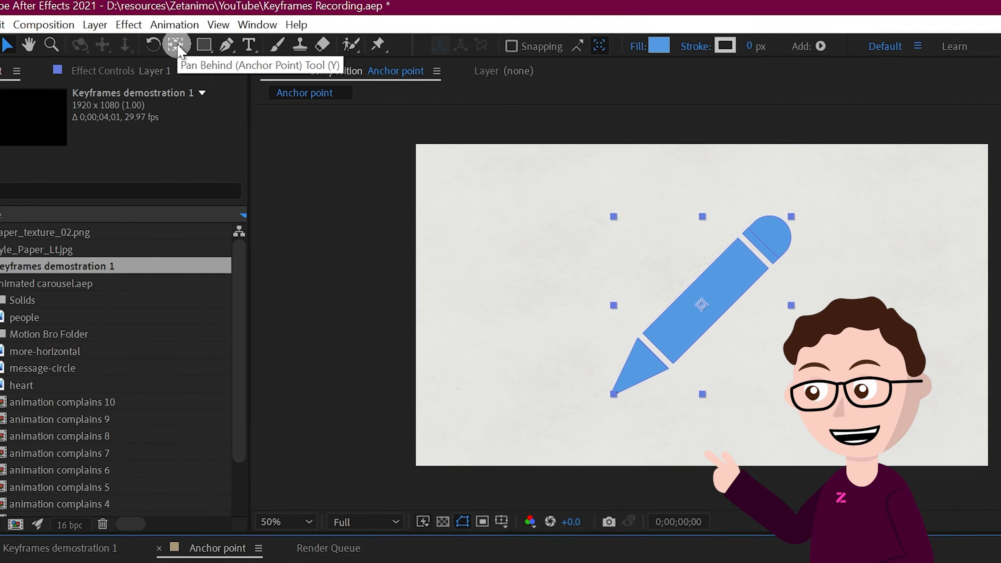
click(176, 43)
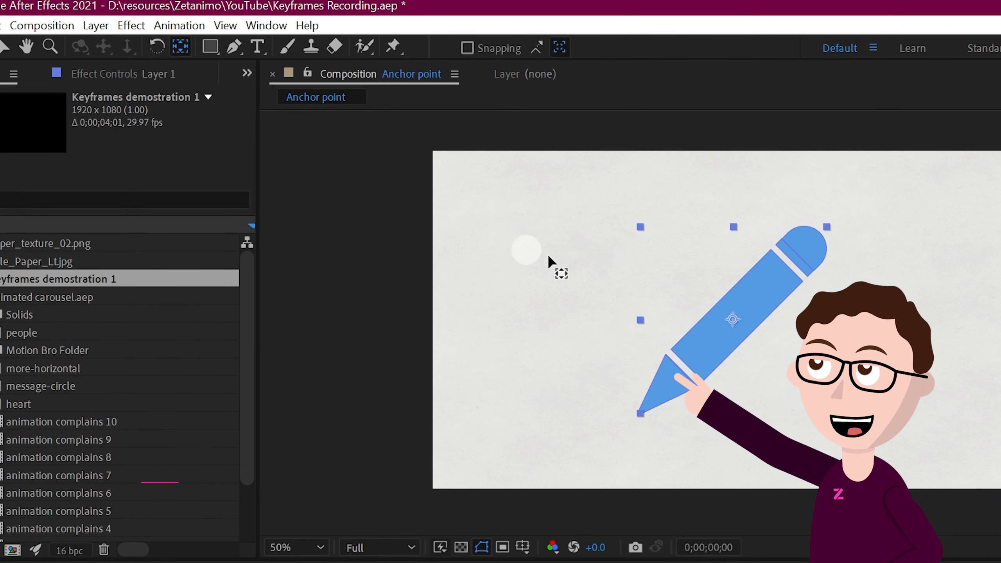
click(734, 320)
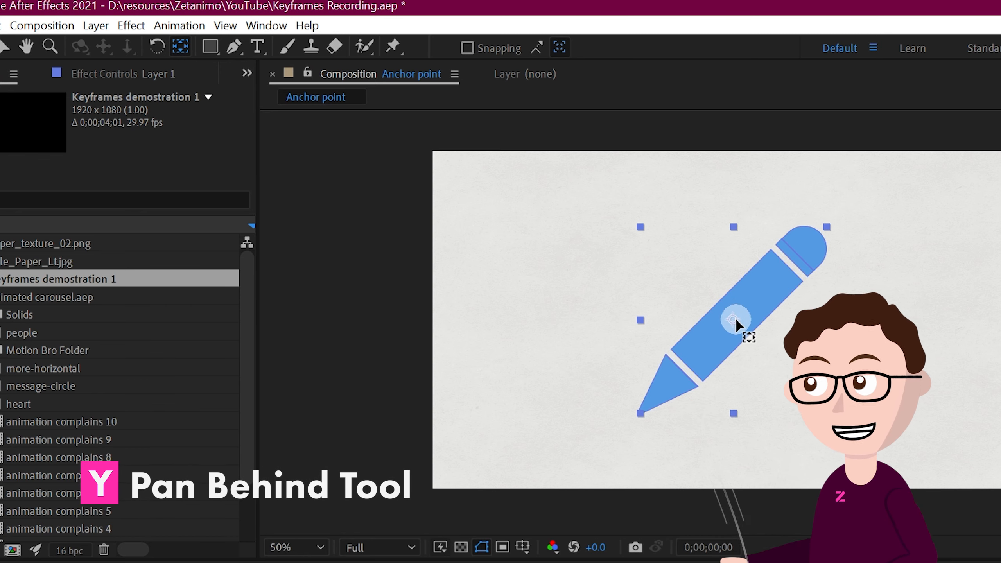
mouse_move(736, 324)
mouse_down()
mouse_move(693, 384)
mouse_move(674, 388)
mouse_move(654, 413)
mouse_move(640, 413)
mouse_up()
- Snap the anchor point to the corner at the pencil's tip and adjust the layer's Rotation to pivot it there
click(637, 323)
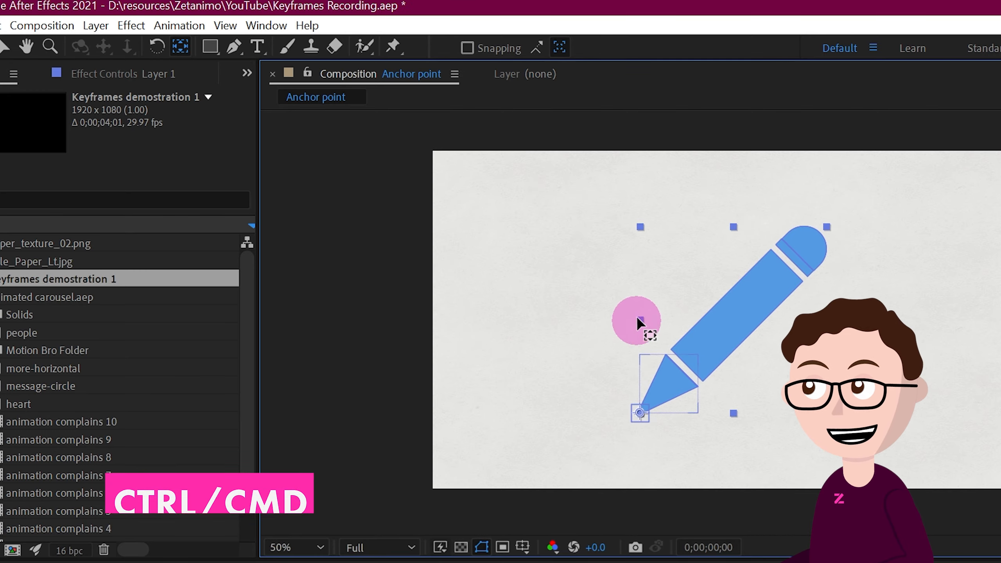
drag(638, 322, 642, 415)
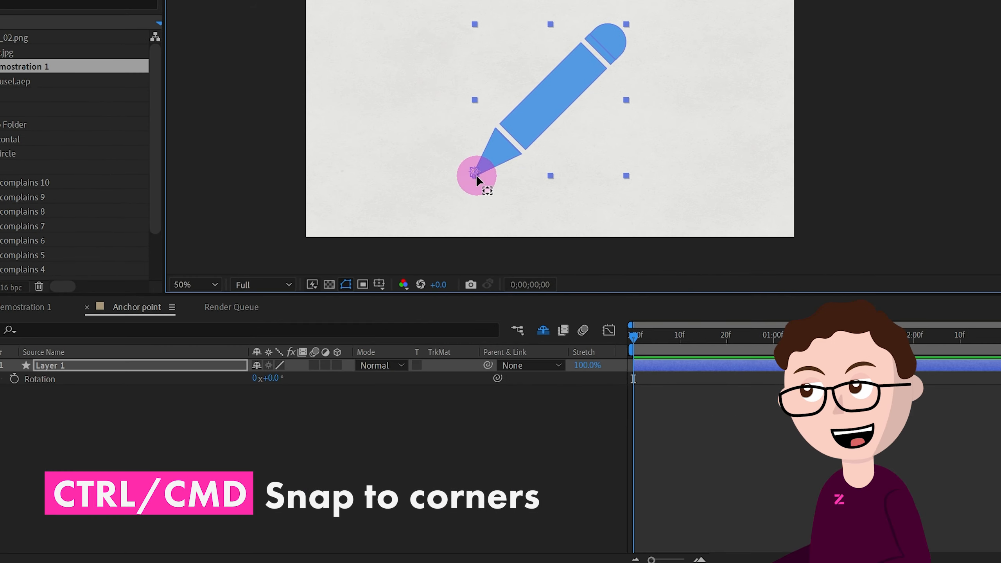
drag(476, 177, 475, 177)
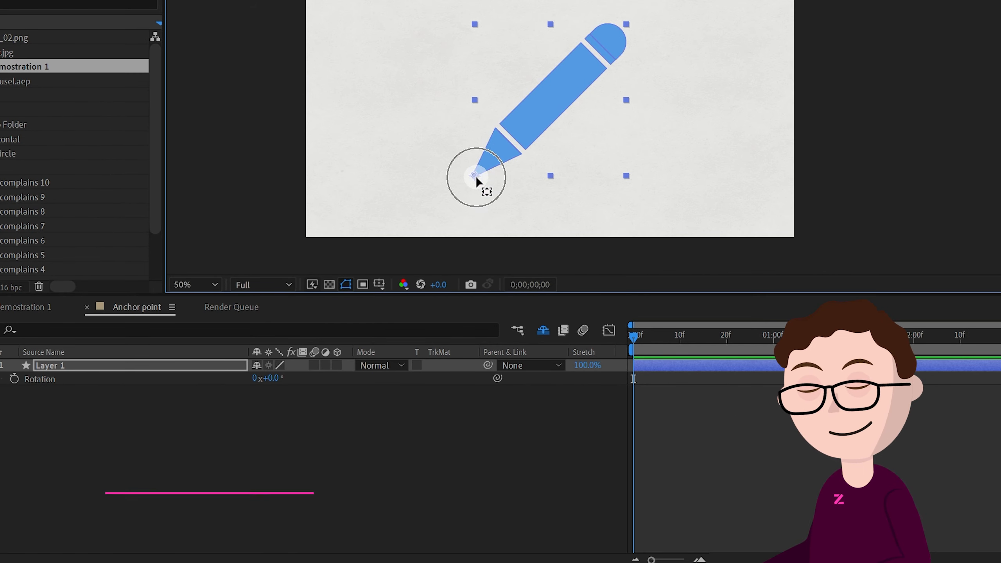
drag(271, 379, 290, 379)
- Switch the graph for the pencil's Rotation keyframes from the value graph to the speed graph
click(743, 544)
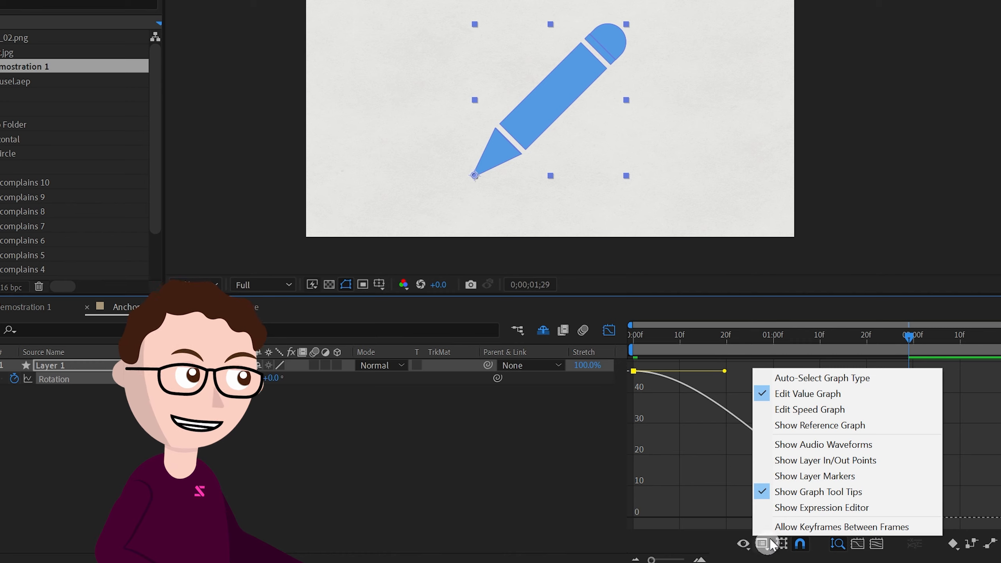
click(828, 418)
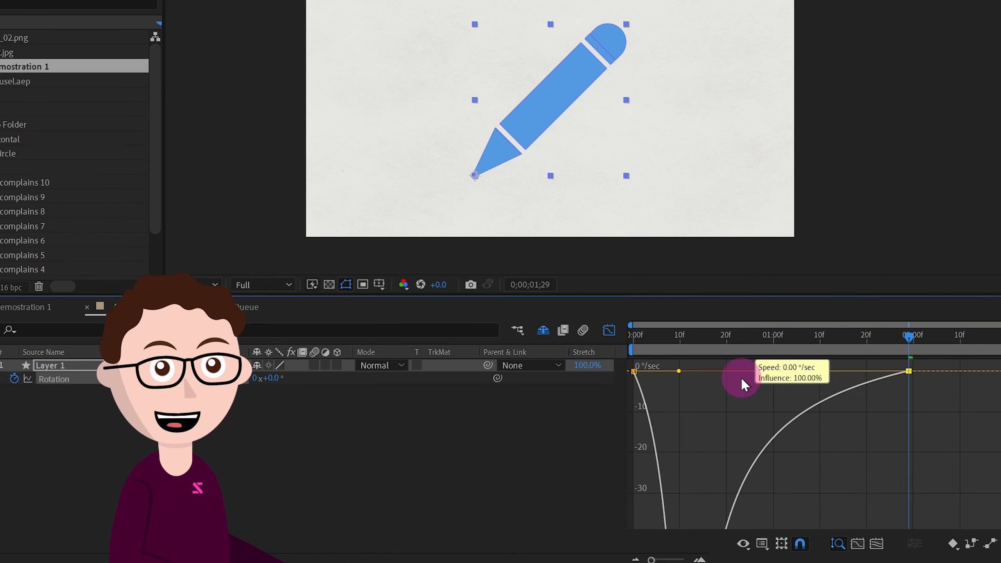